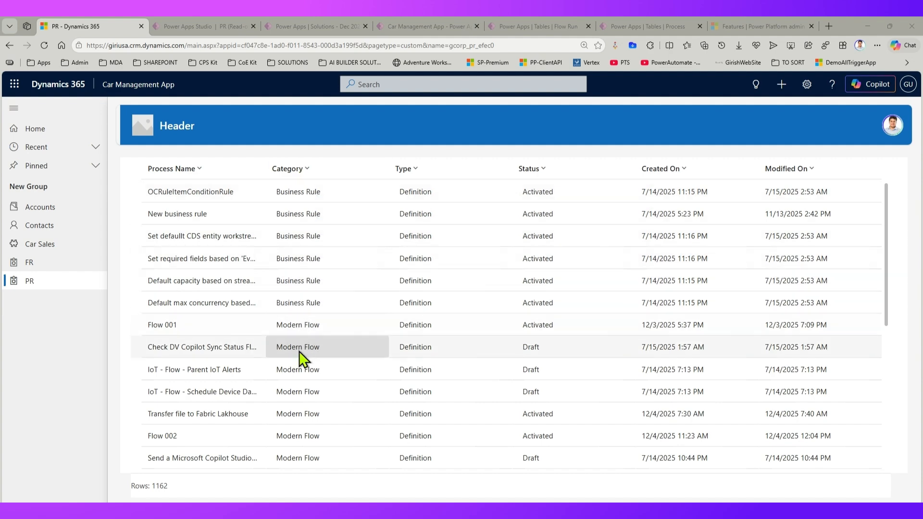
- Look through the process list on the PR page, checking the categories, types and statuses of its rows
scroll(316, 389, "down", 6)
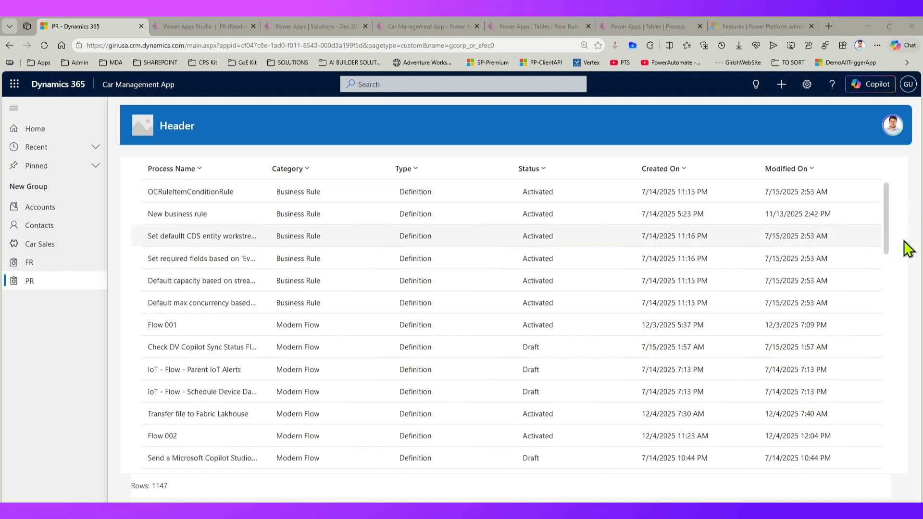
left_click_drag(893, 254, 894, 447)
scroll(894, 447, "down", 10)
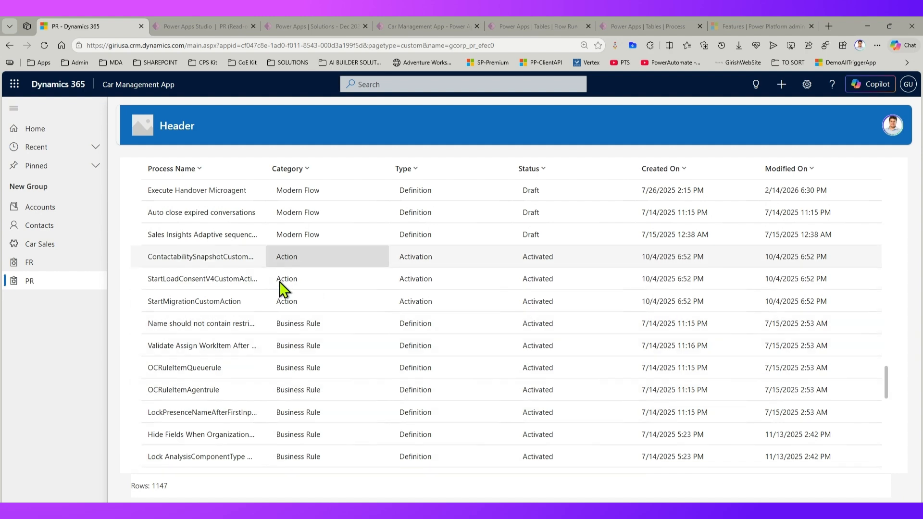
scroll(889, 399, "down", 20)
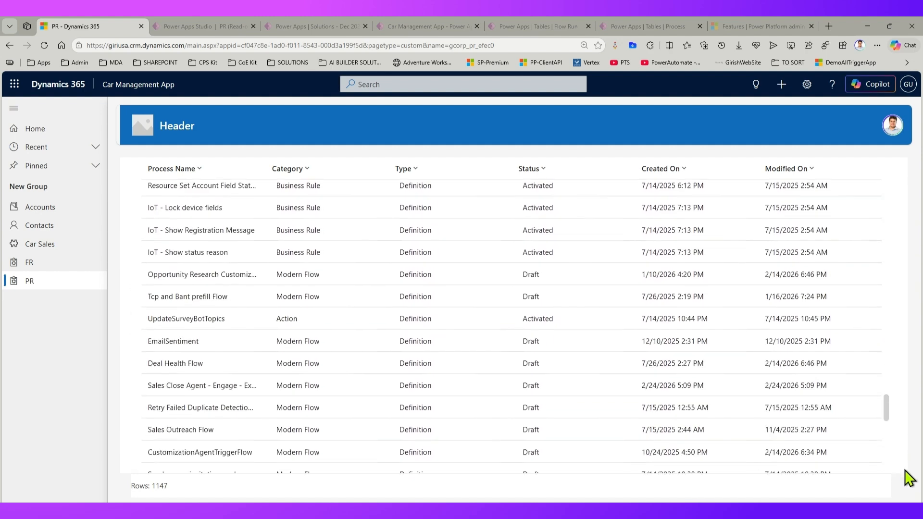
scroll(904, 488, "down", 7)
scroll(914, 497, "down", 2)
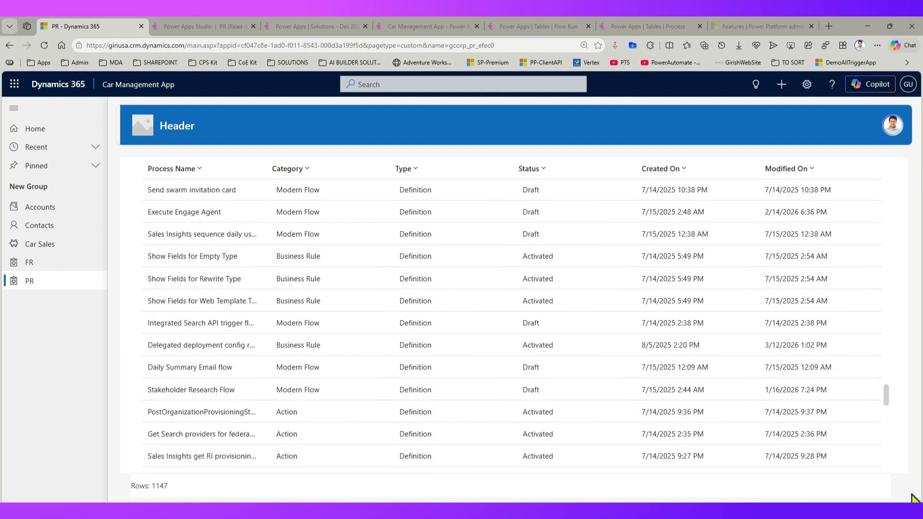
scroll(913, 480, "up", 20)
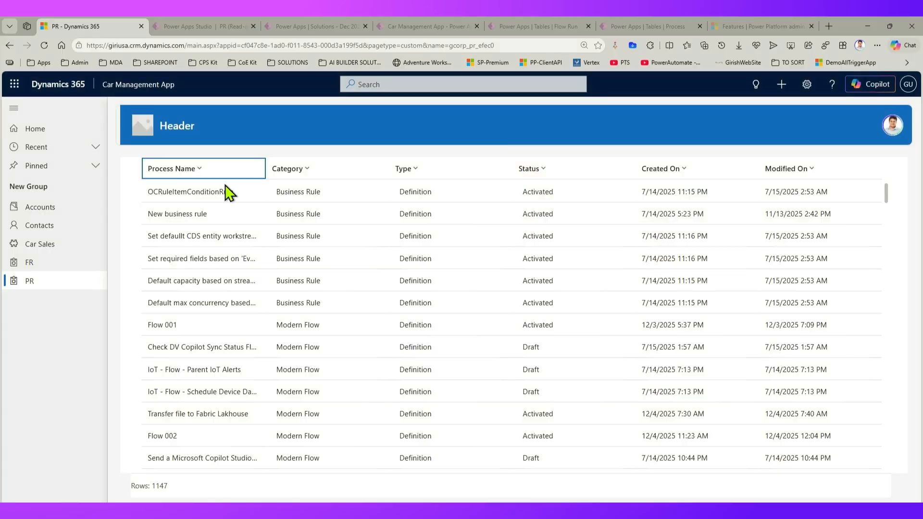
- Open the FR page and look through its flow run records, including their statuses, times and error columns
left_click(30, 264)
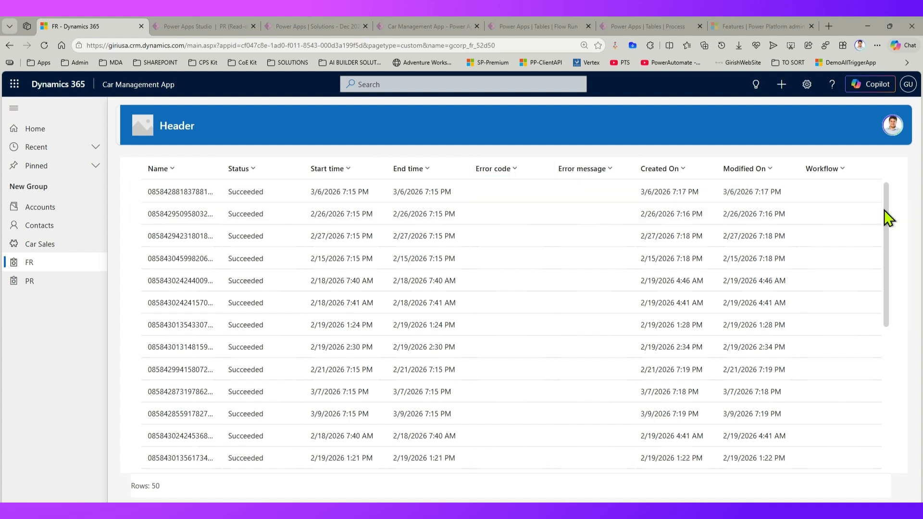
left_click_drag(886, 211, 900, 451)
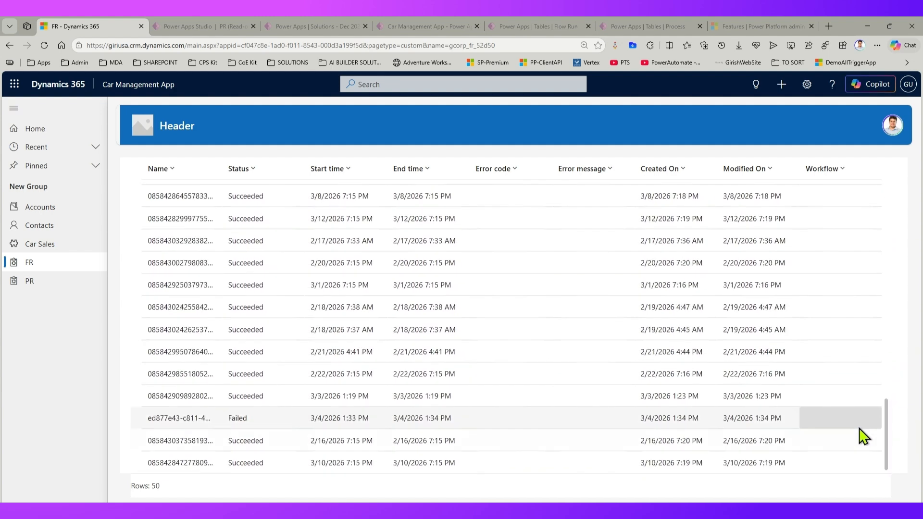
scroll(456, 313, "up", 5)
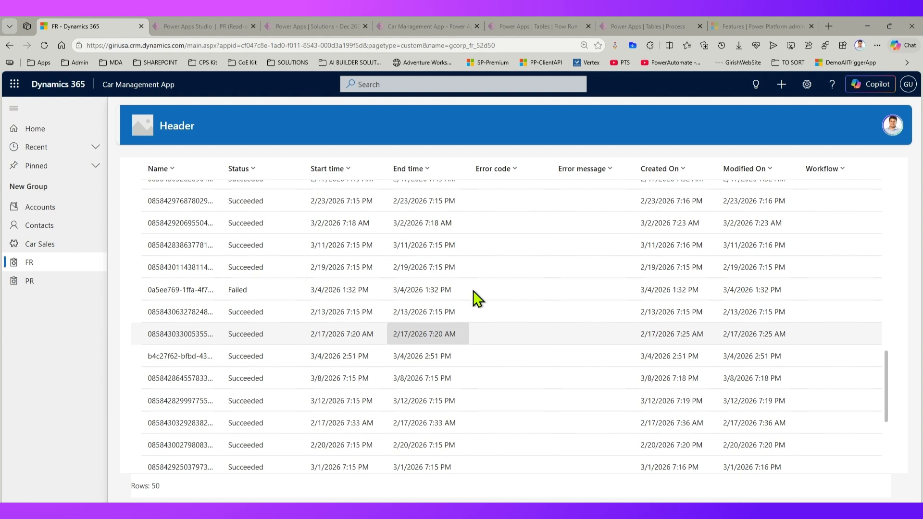
scroll(535, 230, "down", 1)
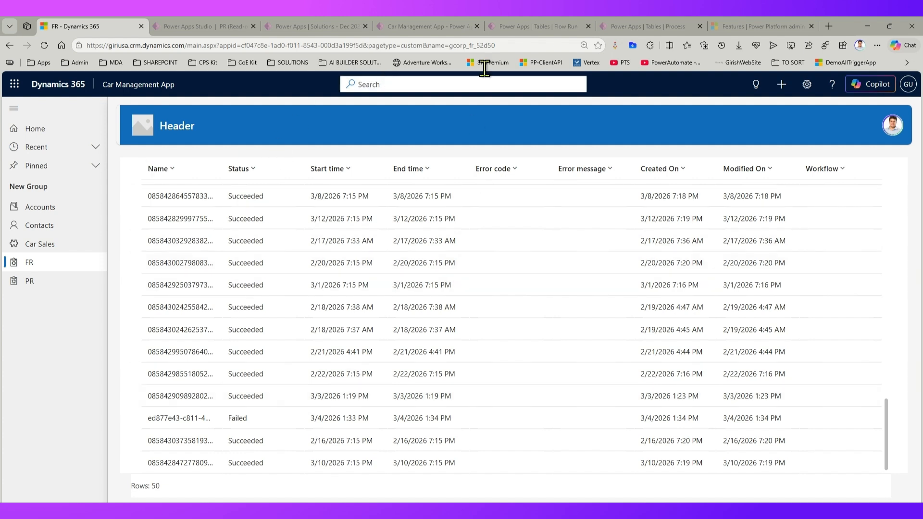
- Switch to the Flow Run table in Power Apps and hide the browser's favorites bar
left_click(553, 29)
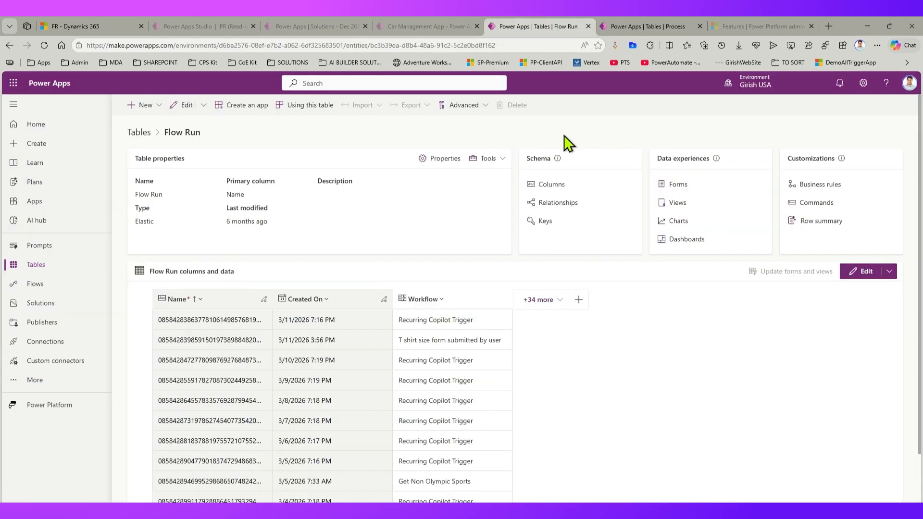
key("ctrl+shift+b")
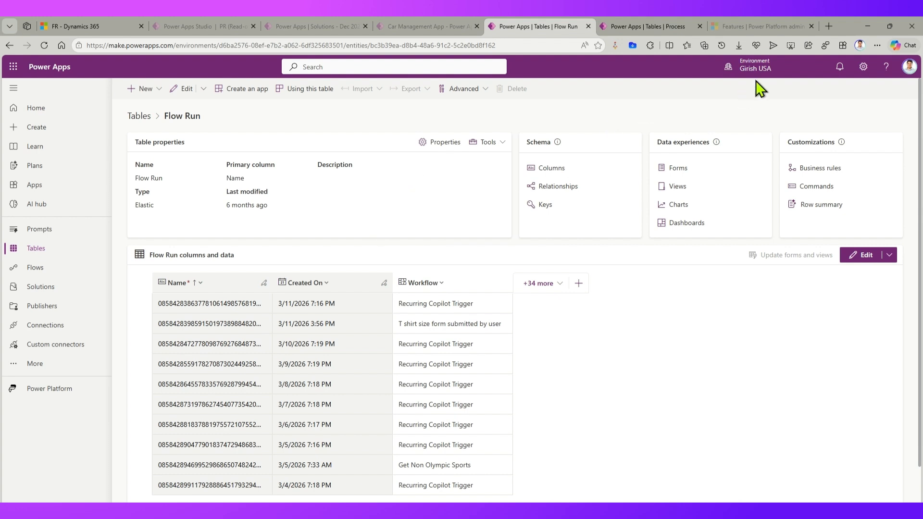
- Switch to the environment's features in the Power Platform admin center and read the description of Cloud flow run history in Dataverse
left_click(771, 25)
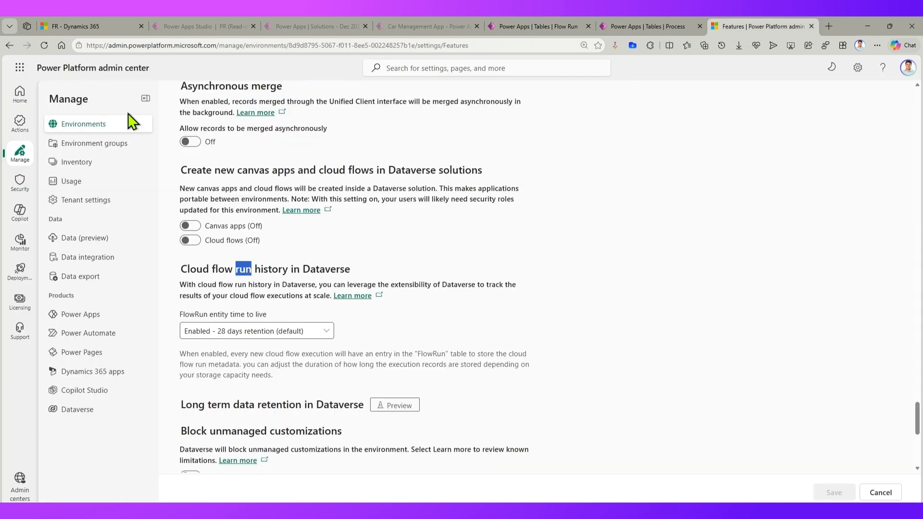
scroll(308, 201, "up", 3)
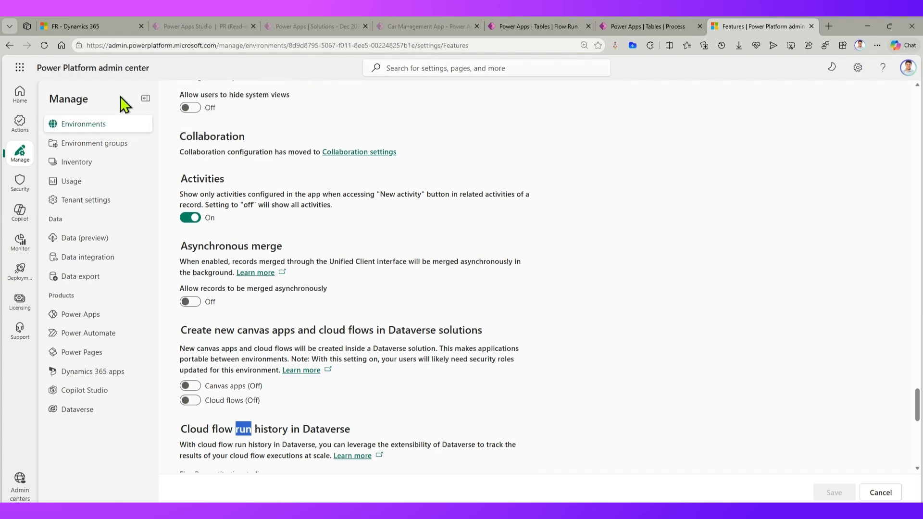
scroll(306, 138, "down", 5)
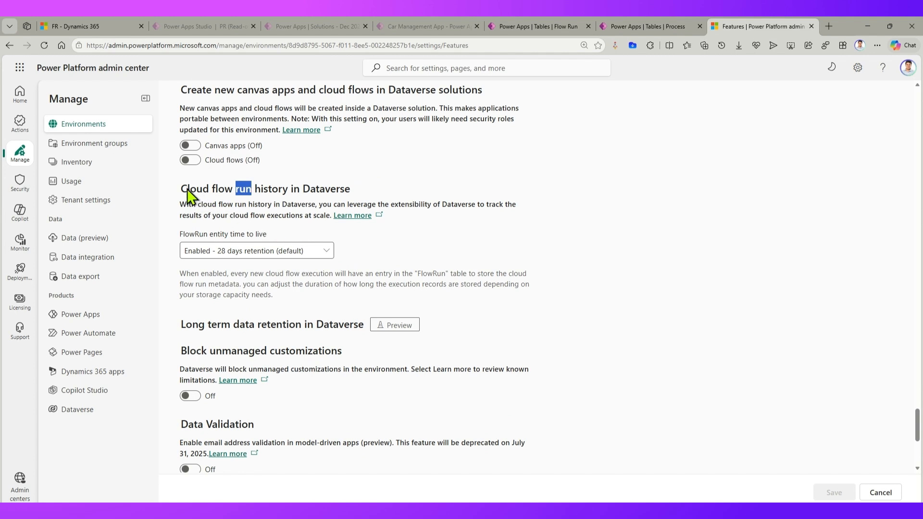
left_click_drag(183, 188, 335, 191)
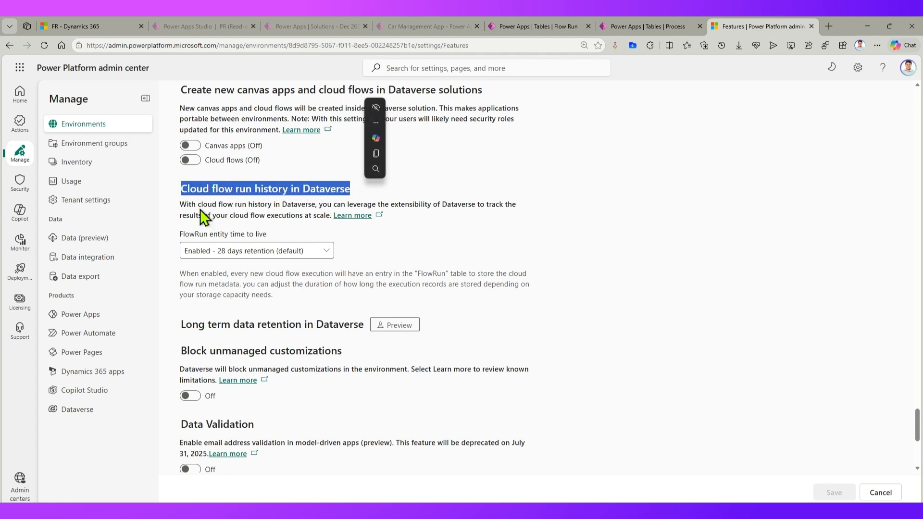
left_click_drag(181, 205, 312, 205)
left_click(320, 202)
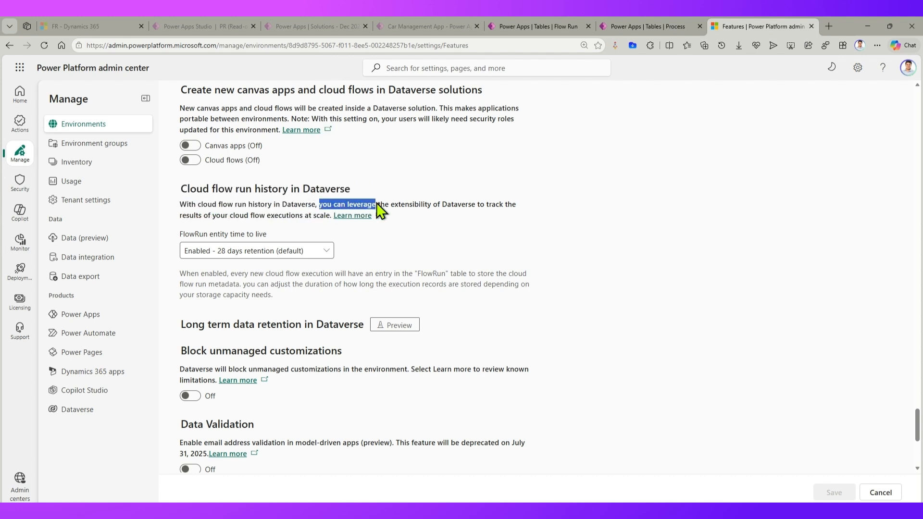
left_click_drag(377, 203, 330, 222)
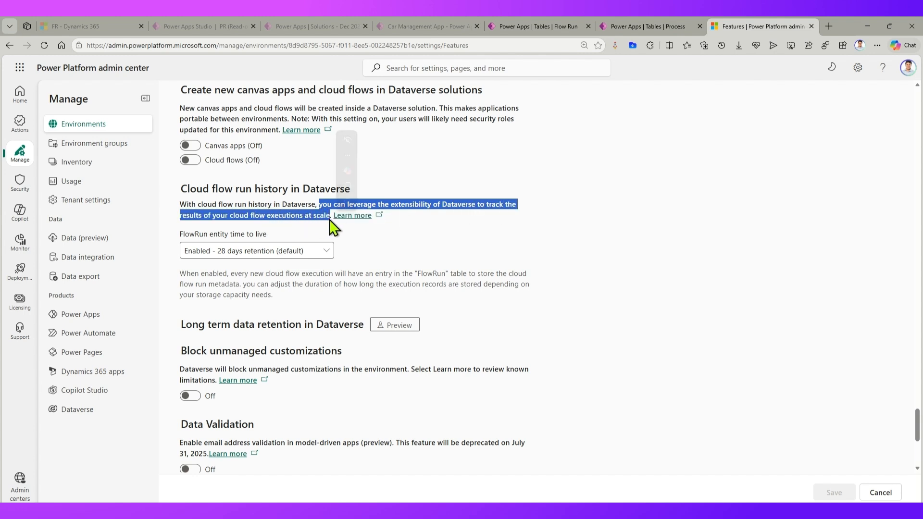
- Examine the retention options for FlowRun entity time to live and read the note about storing flow run metadata
left_click(264, 254)
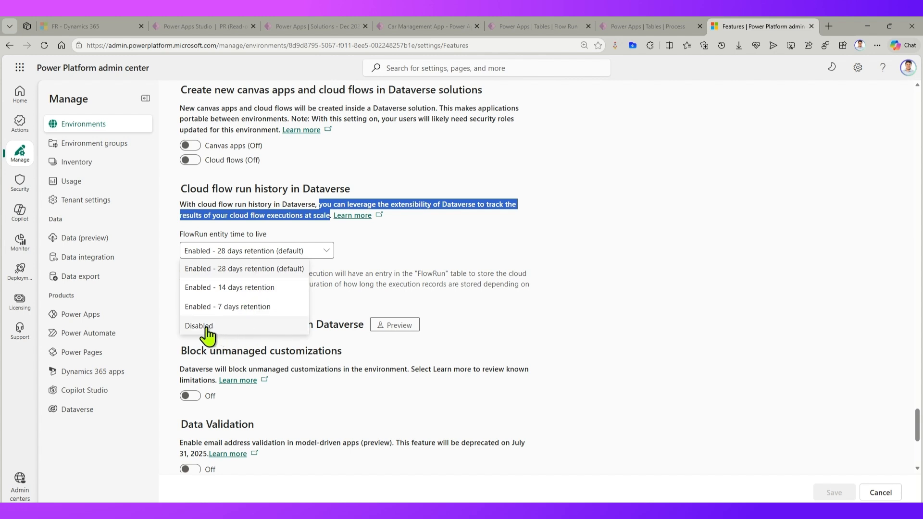
left_click(395, 265)
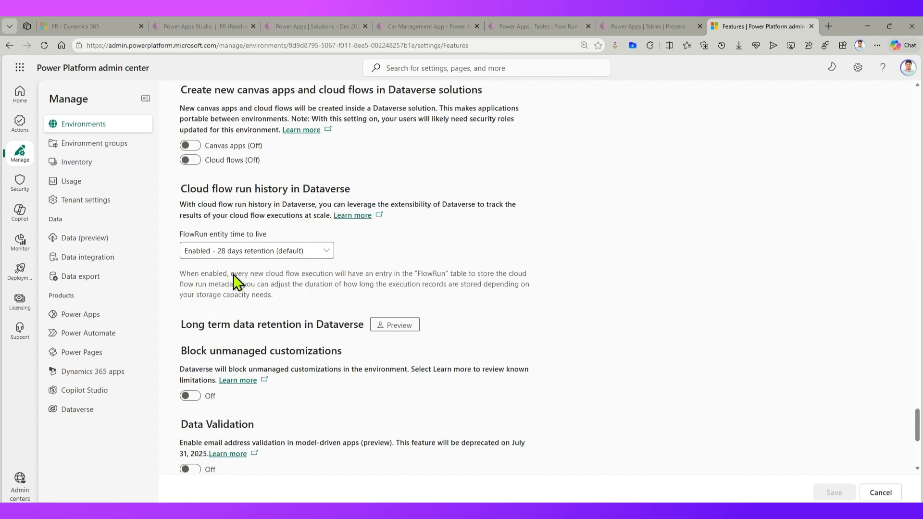
left_click_drag(219, 273, 334, 287)
left_click_drag(393, 290, 287, 306)
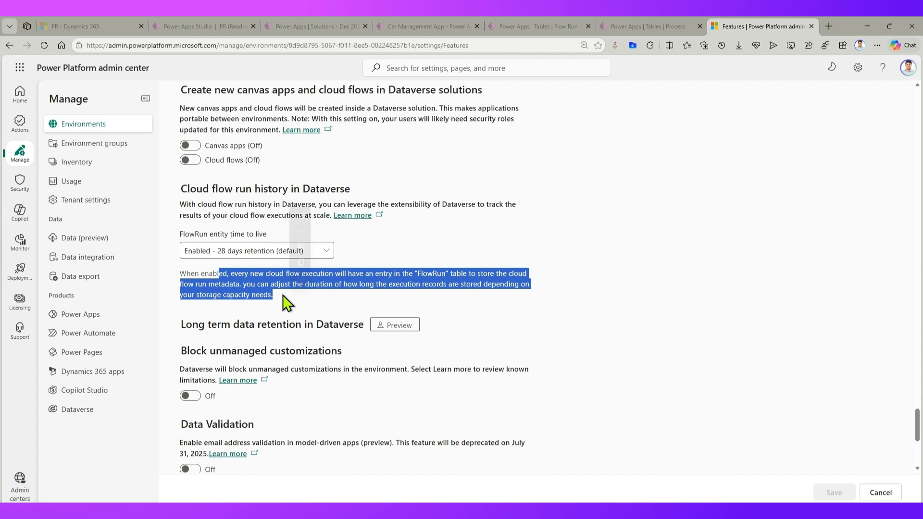
left_click(170, 259)
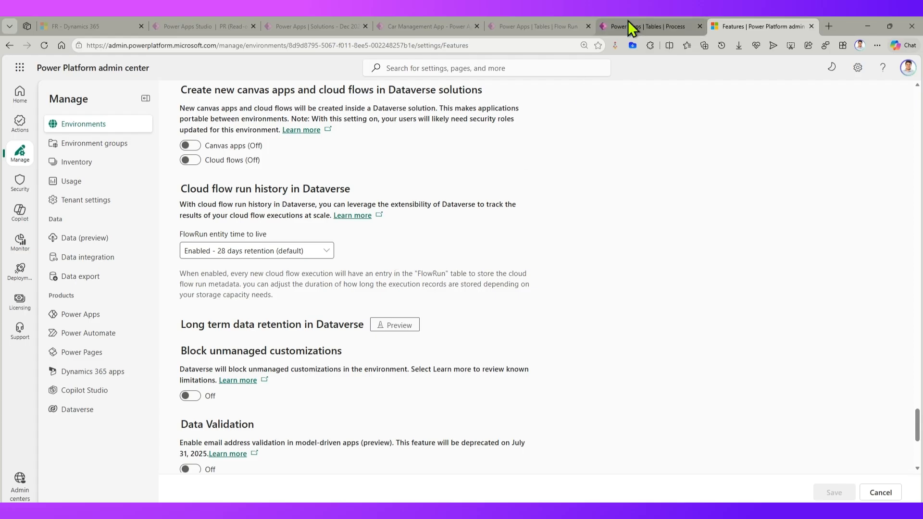
- For the Flow Run table in Power Apps, select the Calling product resource id, run id and type, Client Tracking Id and Conversation id columns for display
left_click(550, 20)
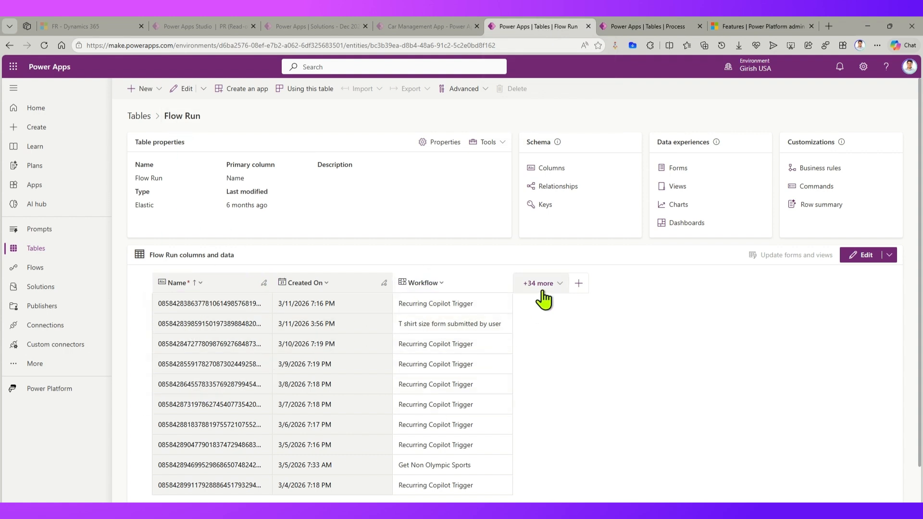
left_click(559, 289)
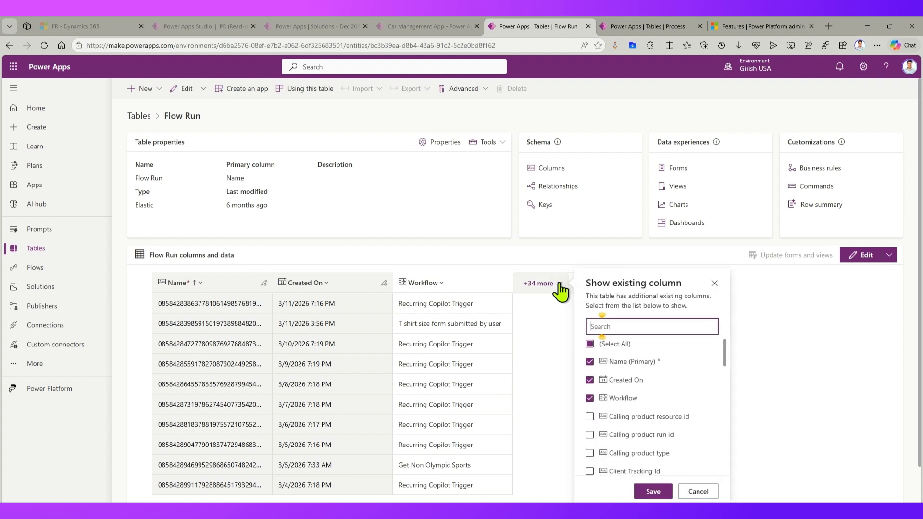
left_click(590, 417)
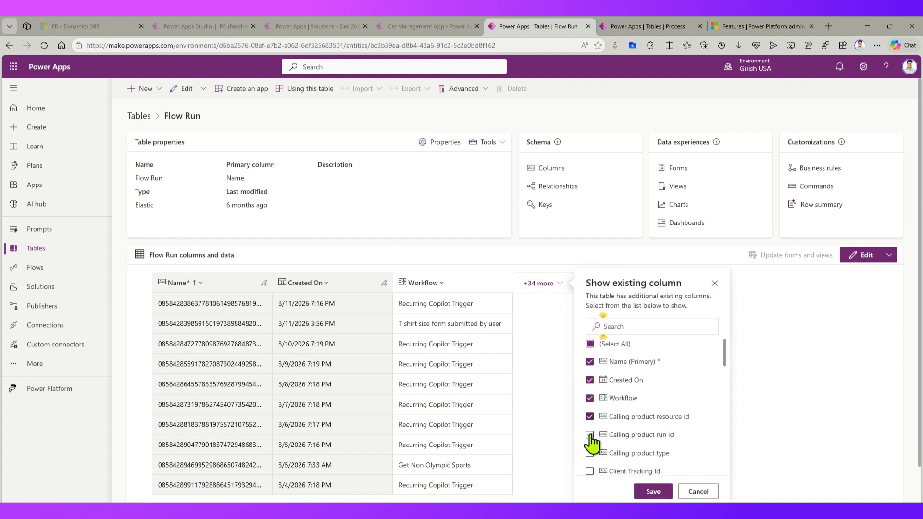
left_click(590, 454)
scroll(593, 433, "down", 2)
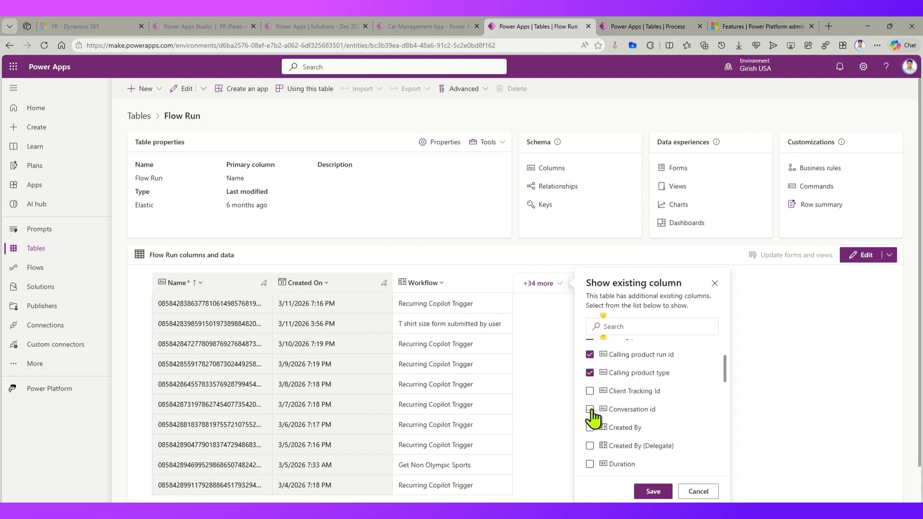
scroll(624, 444, "down", 2)
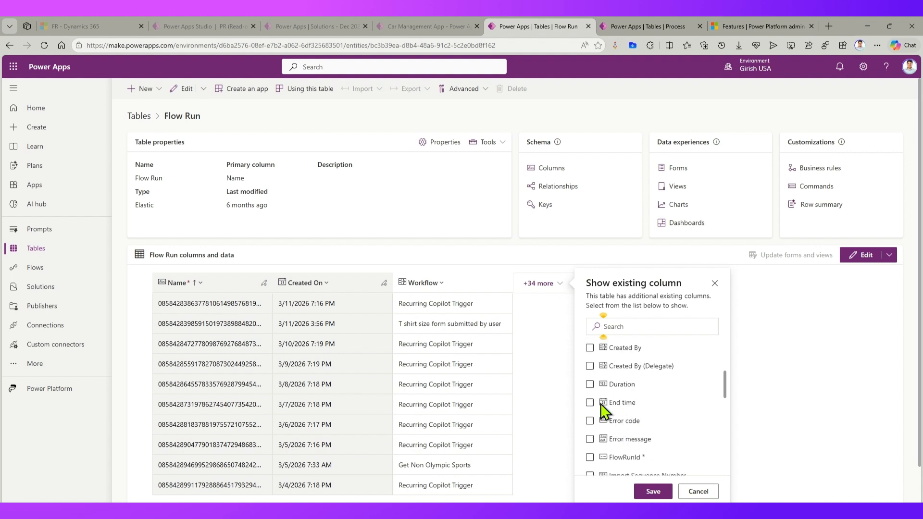
- Add Duration, End time, Error code, Status, Time to live, TriggerType and Workflow Id to the displayed columns and save the selection
left_click(590, 402)
scroll(620, 461, "down", 2)
scroll(607, 443, "down", 5)
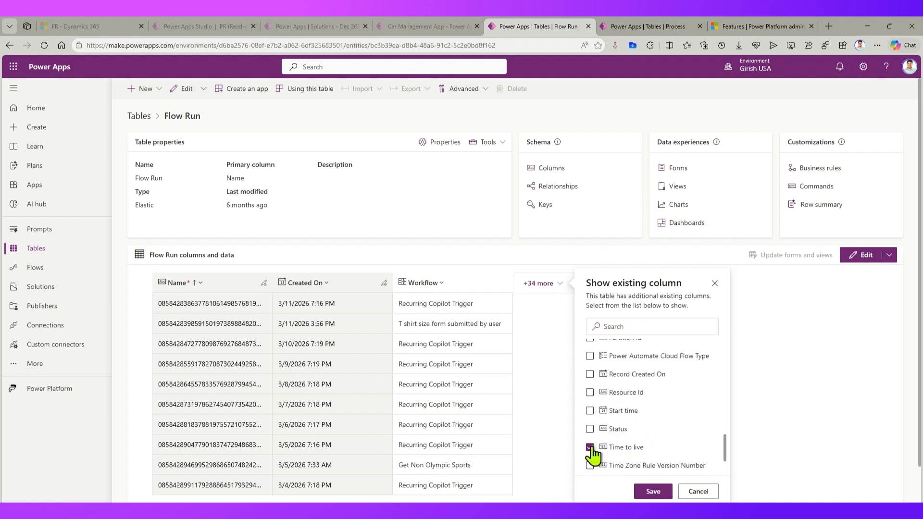
left_click(591, 430)
scroll(635, 435, "down", 2)
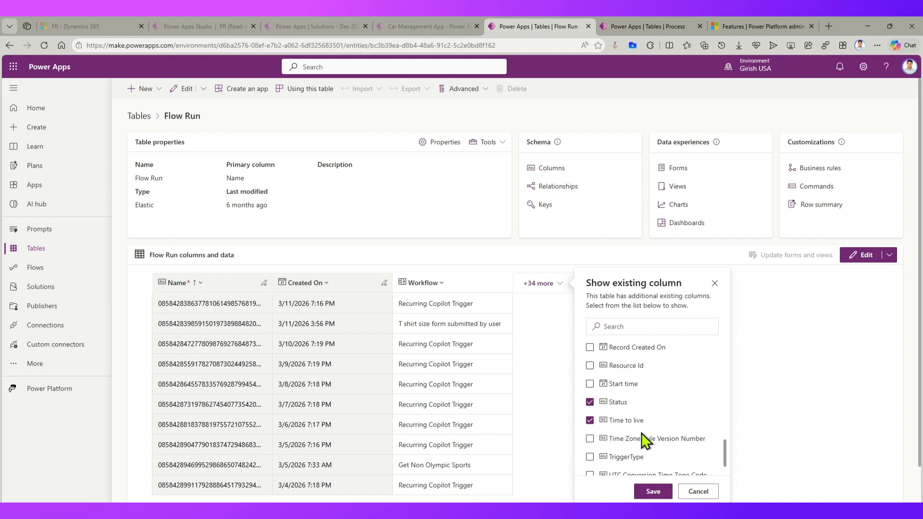
left_click(590, 416)
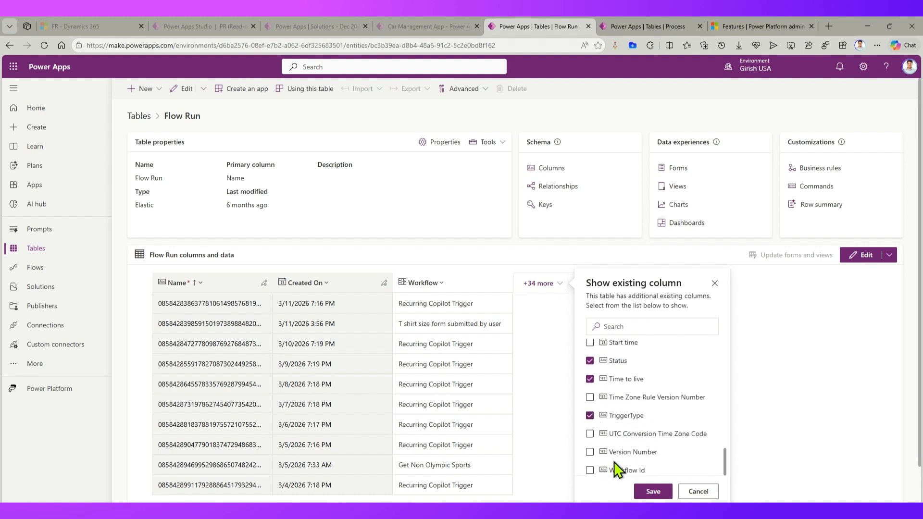
left_click(590, 470)
left_click(652, 491)
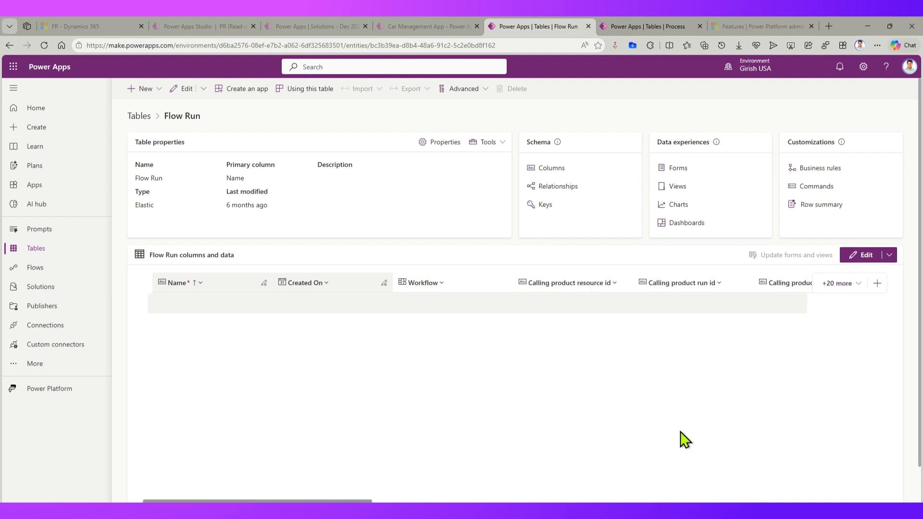
- Sort the Flow Run rows by Duration from larger to smaller and check which workflows the sorted rows belong to
scroll(478, 388, "right", 8)
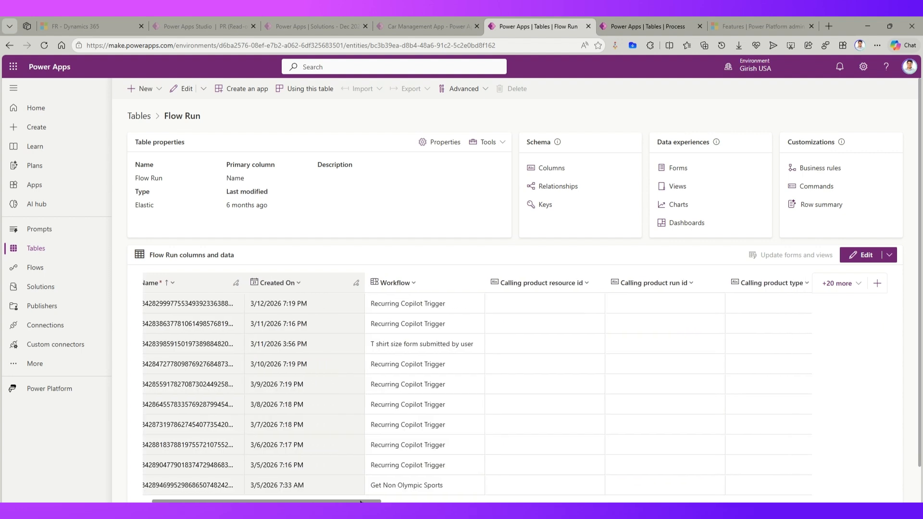
scroll(478, 388, "right", 4)
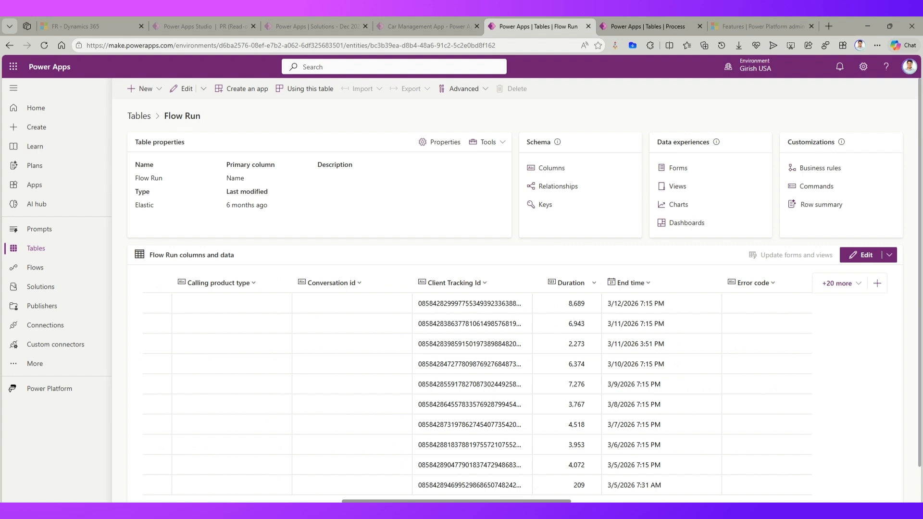
left_click(590, 283)
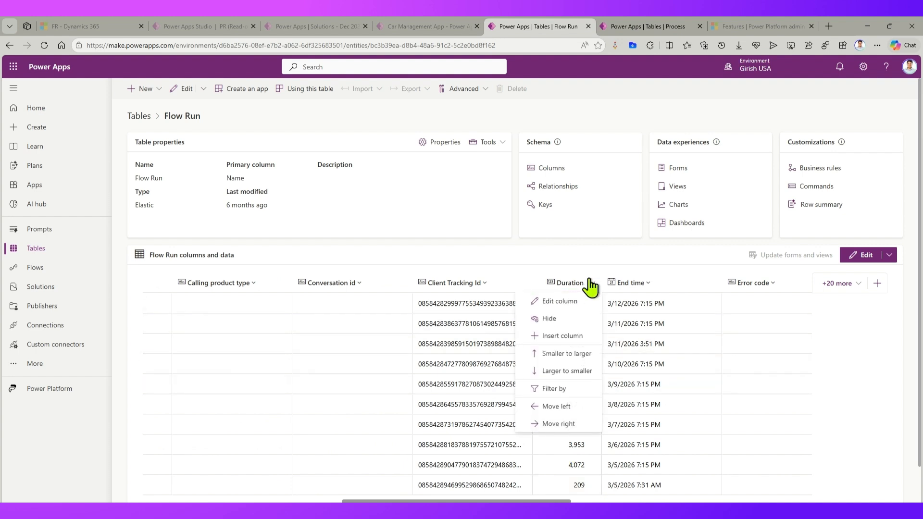
left_click(561, 371)
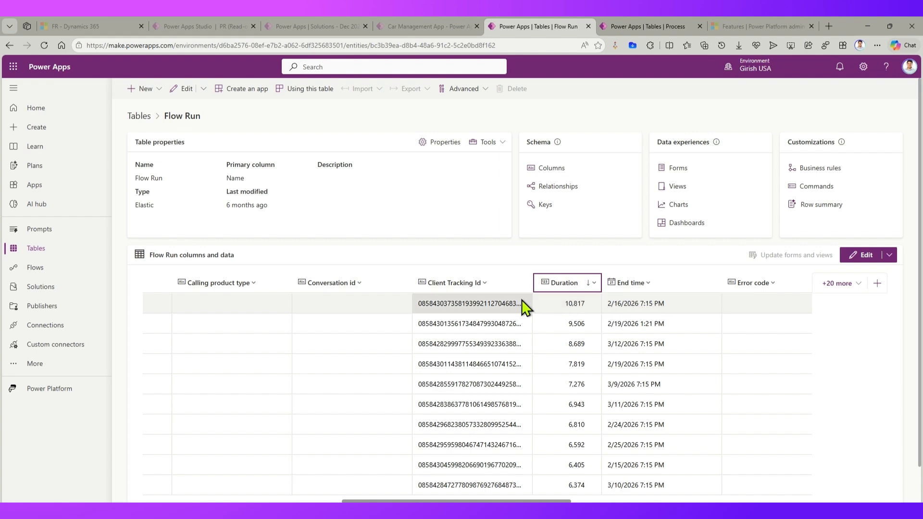
left_click_drag(528, 502, 135, 499)
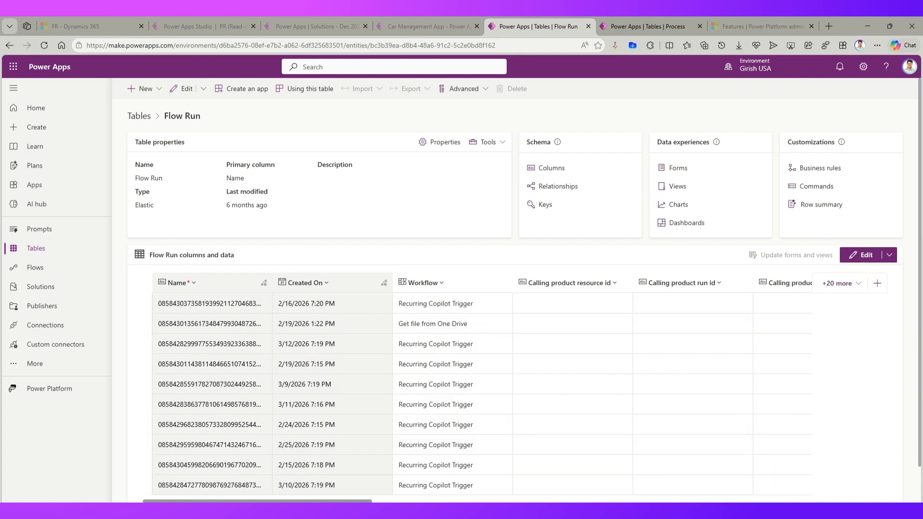
left_click_drag(308, 502, 740, 501)
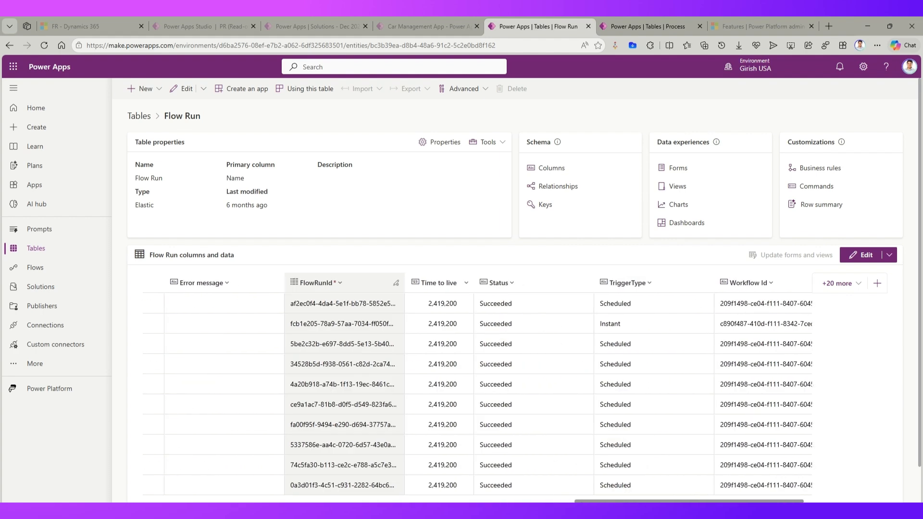
left_click(638, 294)
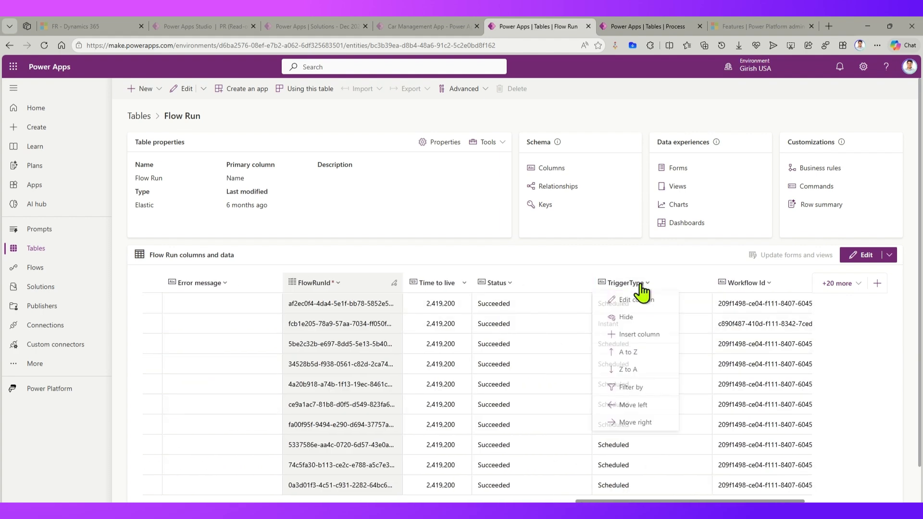
left_click(631, 388)
left_click(632, 351)
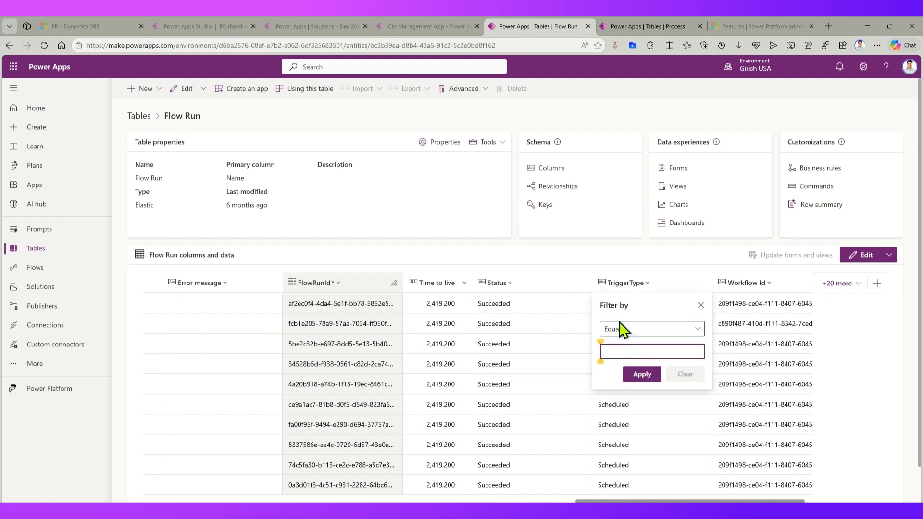
left_click(701, 305)
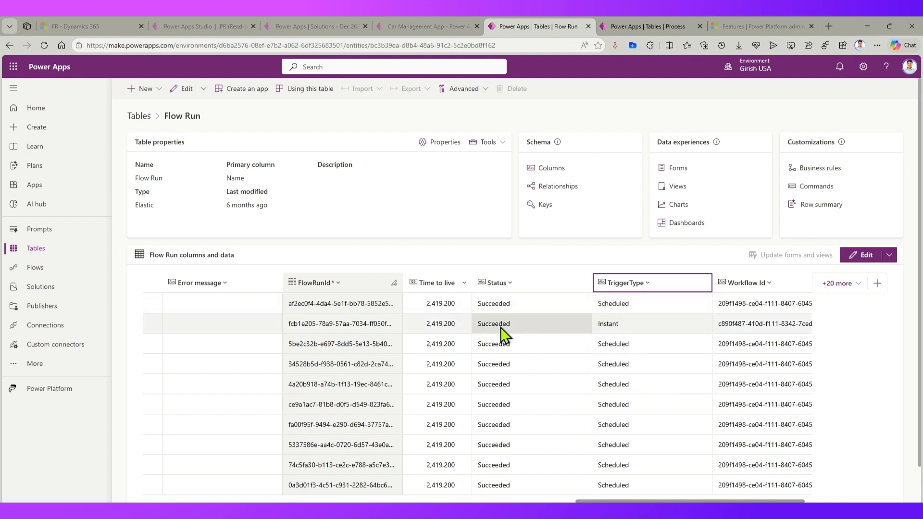
- Sort the Flow Run rows by Status from A to Z and check the Error code cells of the failed runs
left_click(512, 285)
left_click(502, 371)
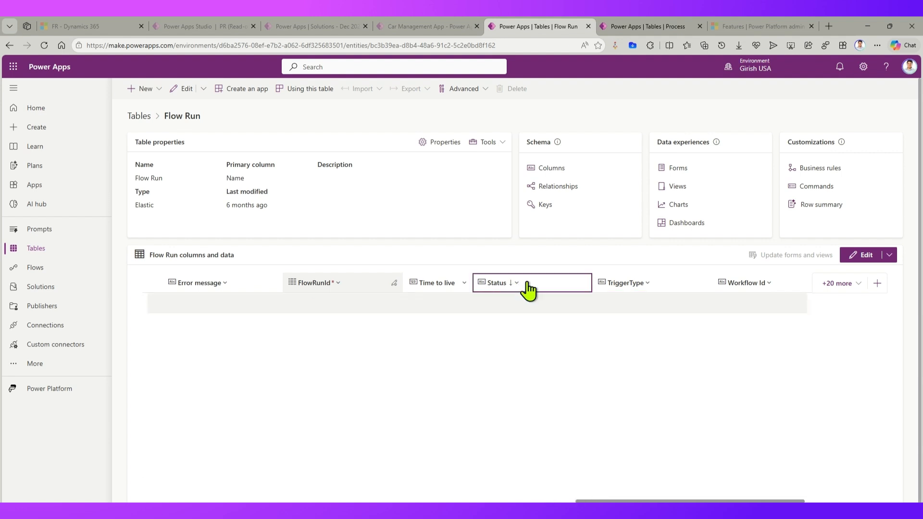
left_click(512, 284)
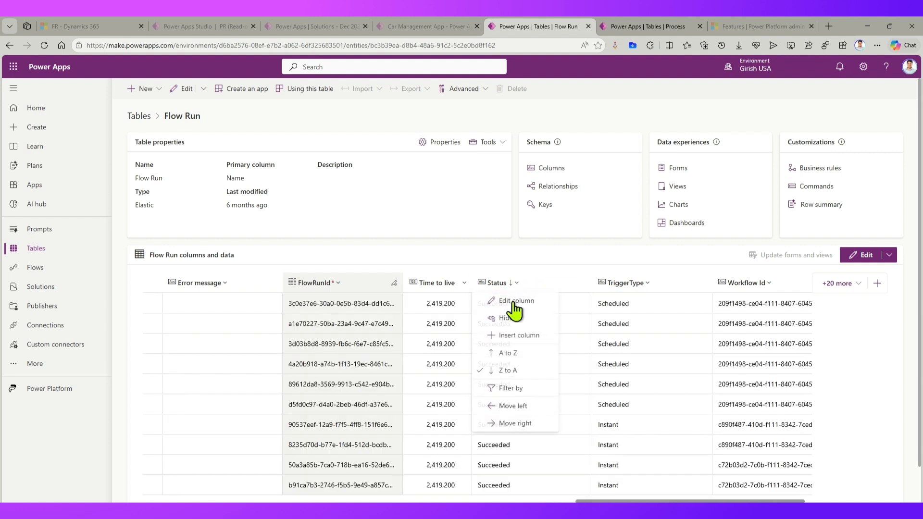
left_click(504, 354)
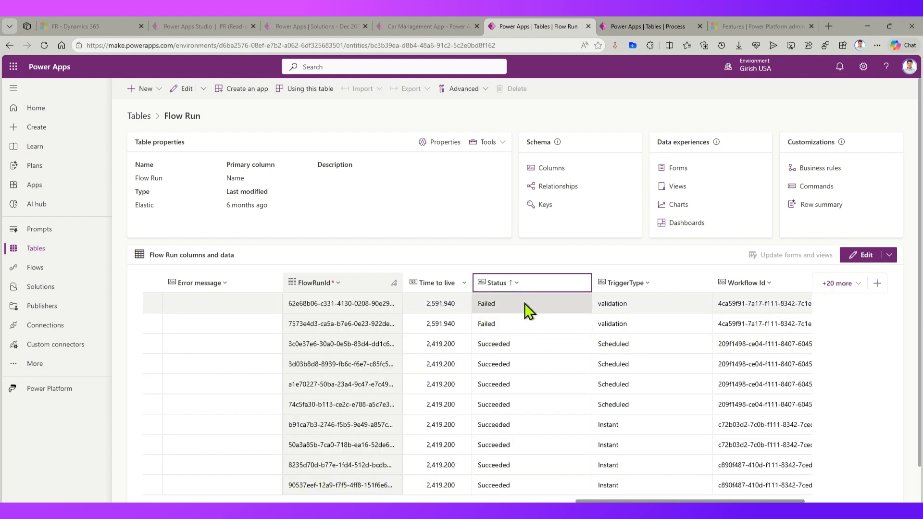
scroll(486, 388, "left", 6)
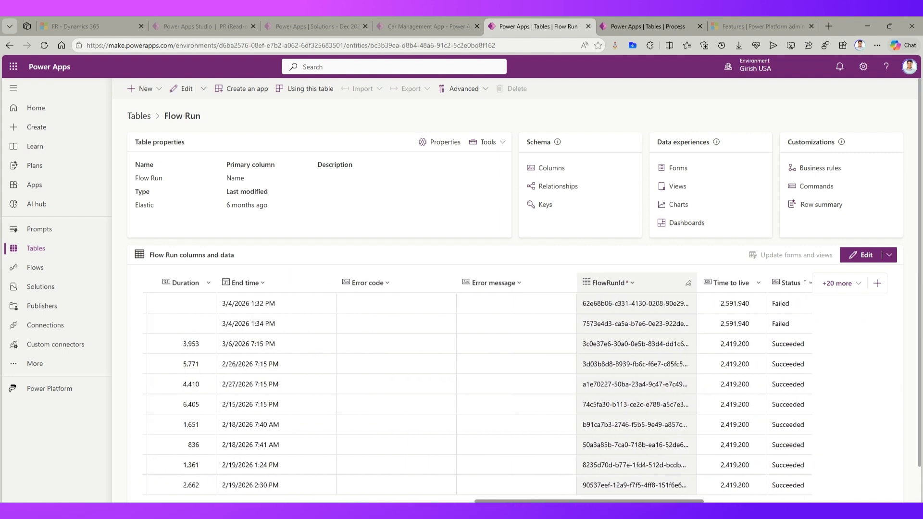
scroll(481, 385, "left", 3)
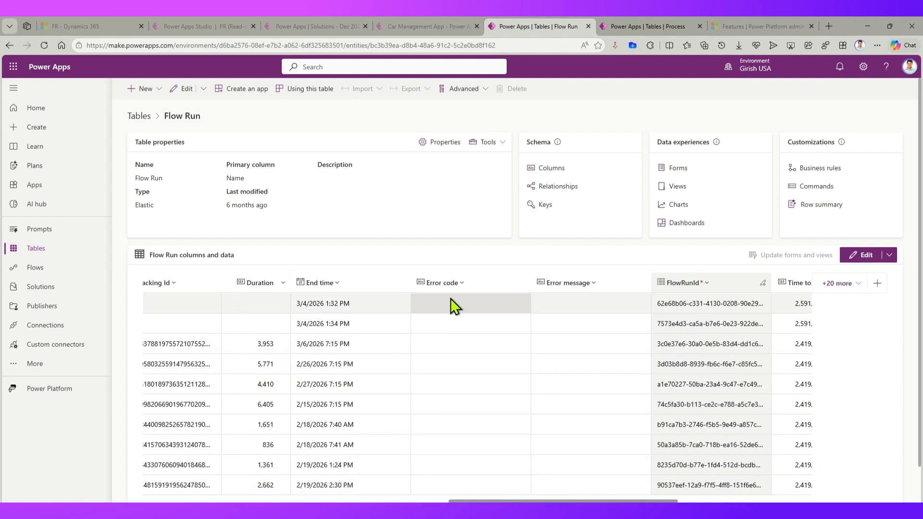
left_click(451, 299)
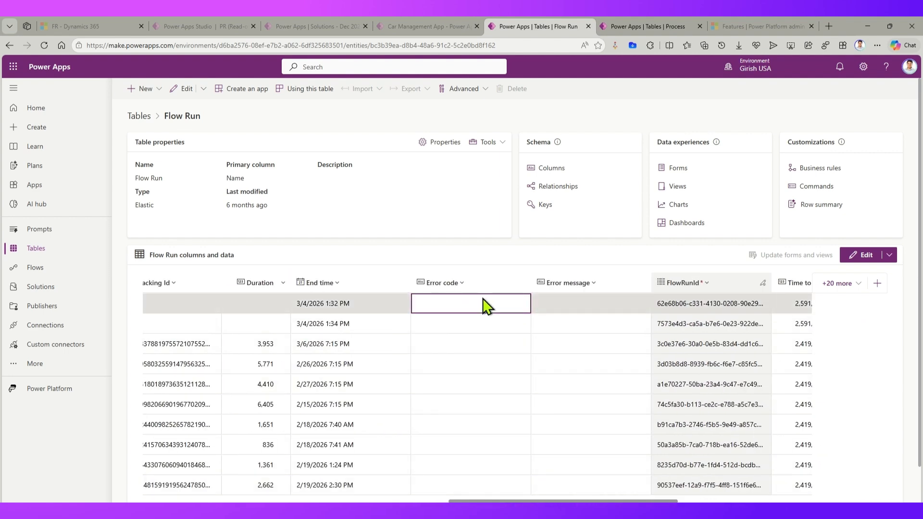
left_click(473, 318)
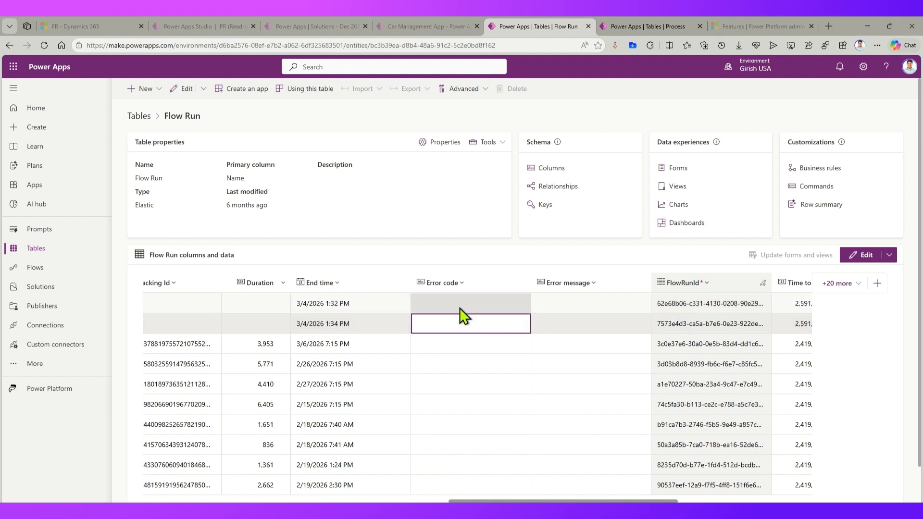
scroll(482, 328, "down", 1)
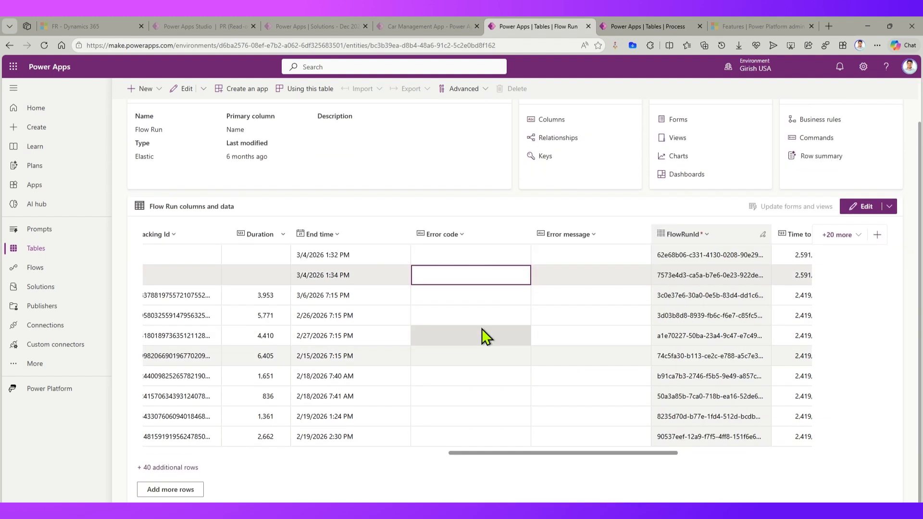
- Expand the Flow Run data to show the additional rows and sort them by Error message from Z to A
left_click(475, 237)
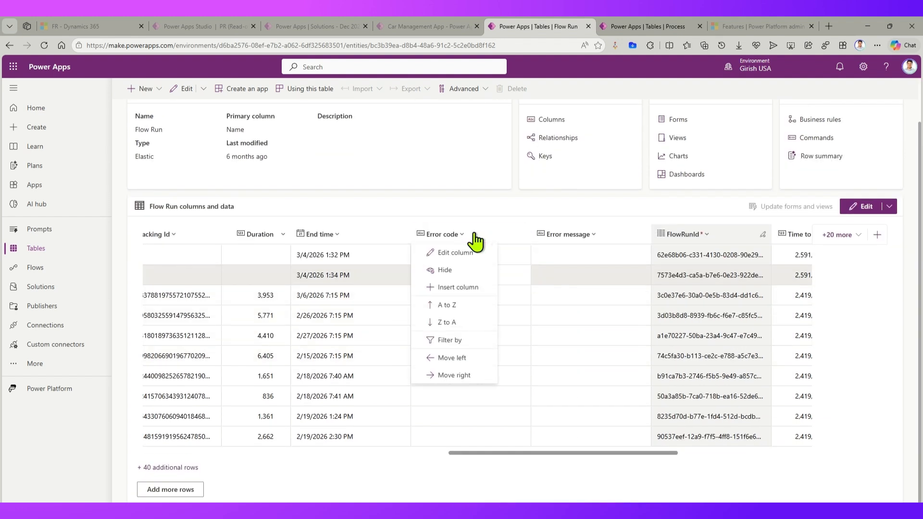
left_click(174, 488)
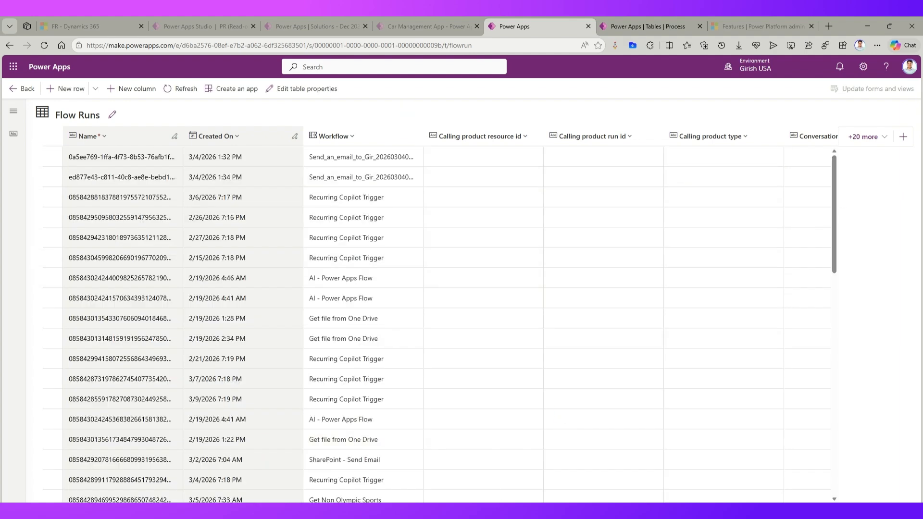
scroll(433, 322, "right", 10)
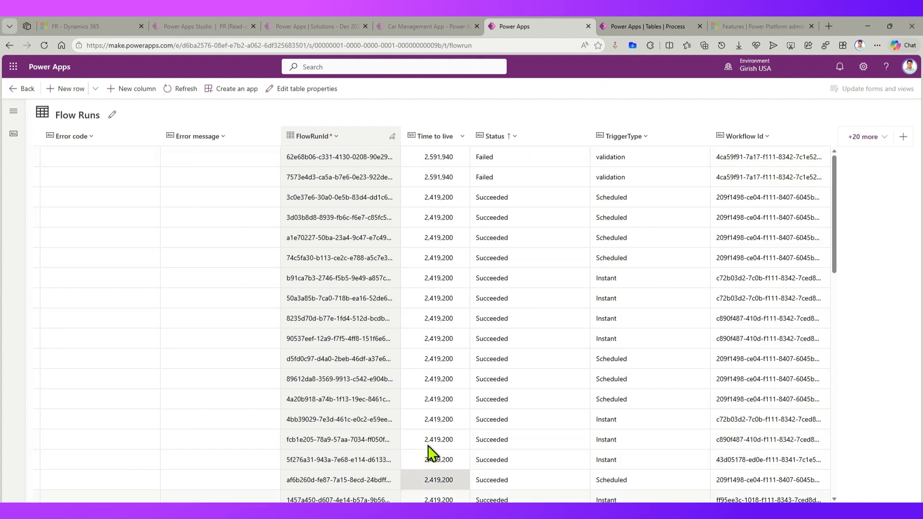
left_click(207, 140)
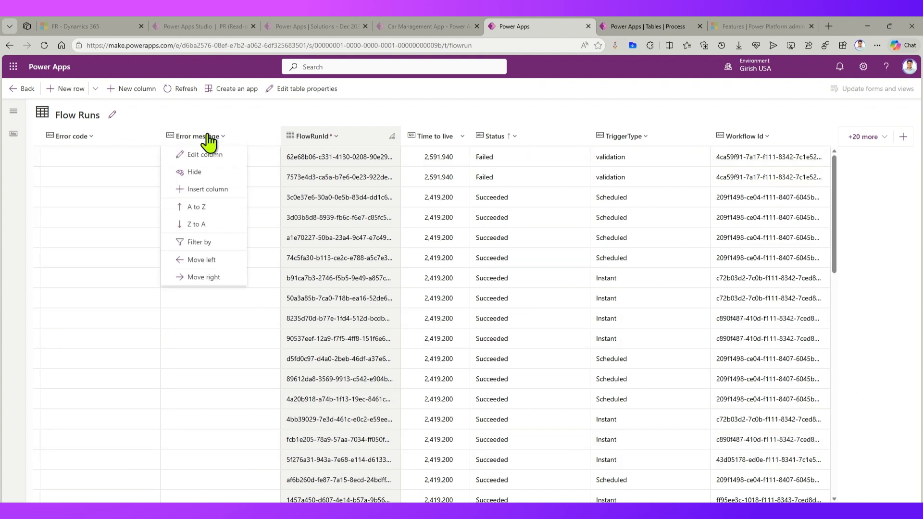
left_click(212, 225)
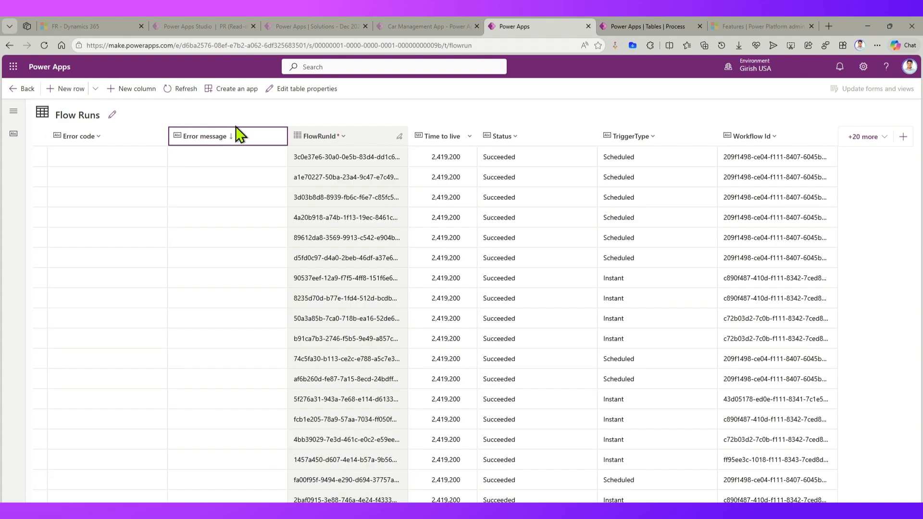
- Sort the Flow Runs rows by Error code, trying Z to A before settling on A to Z
left_click(128, 140)
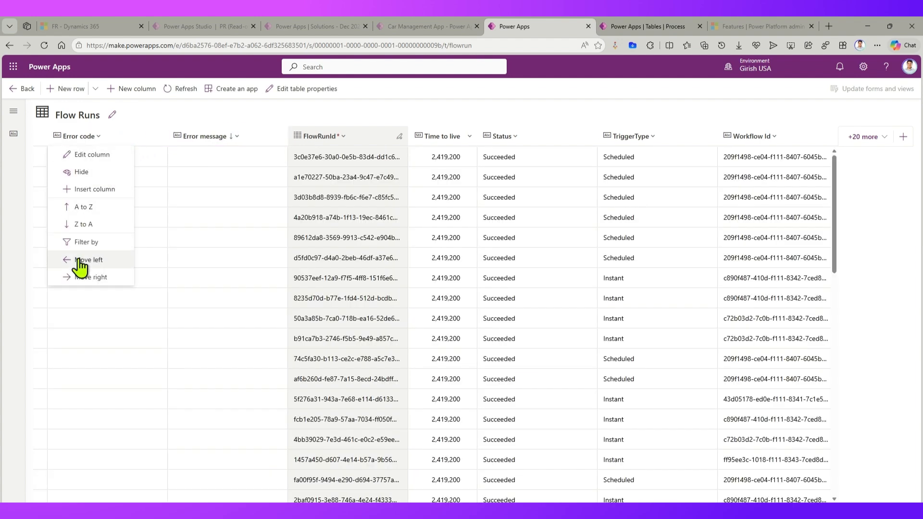
left_click(95, 227)
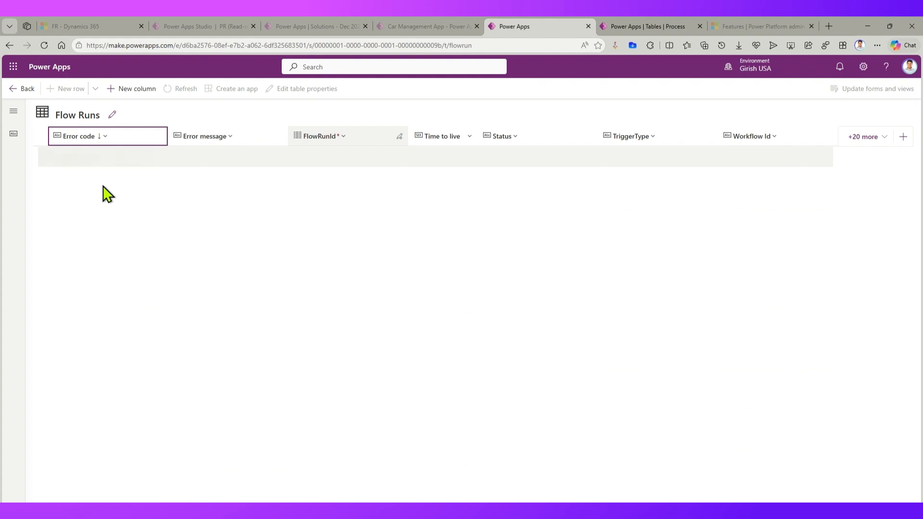
left_click(130, 139)
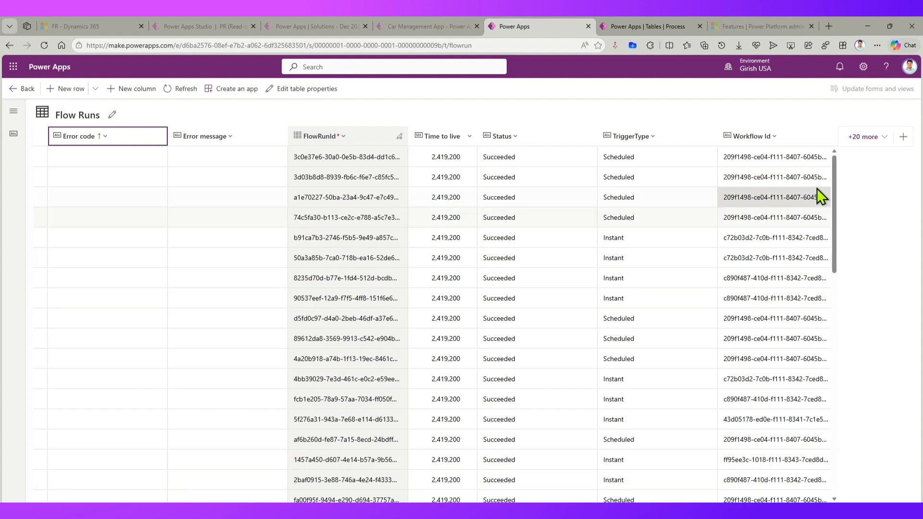
- Review the Workflow Id column's definition, including its data type and the logical name in its advanced options, and close it without changes
left_click(754, 140)
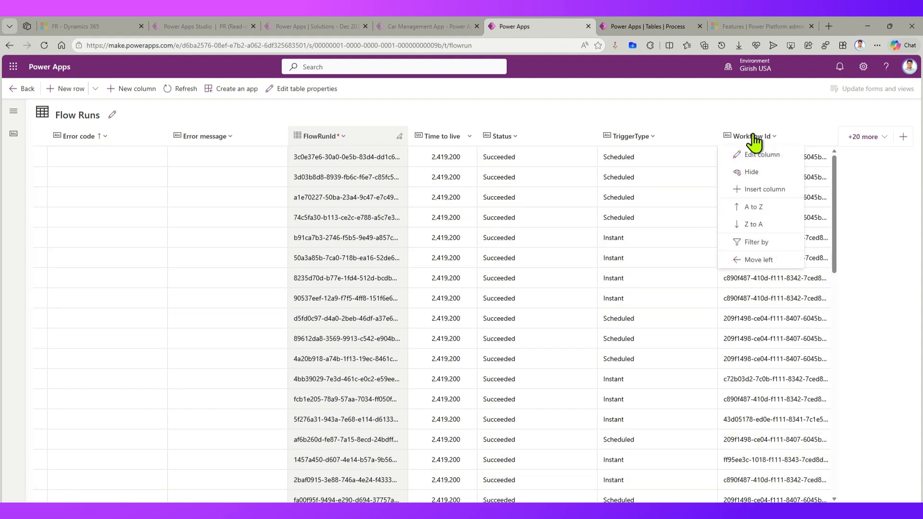
left_click(761, 156)
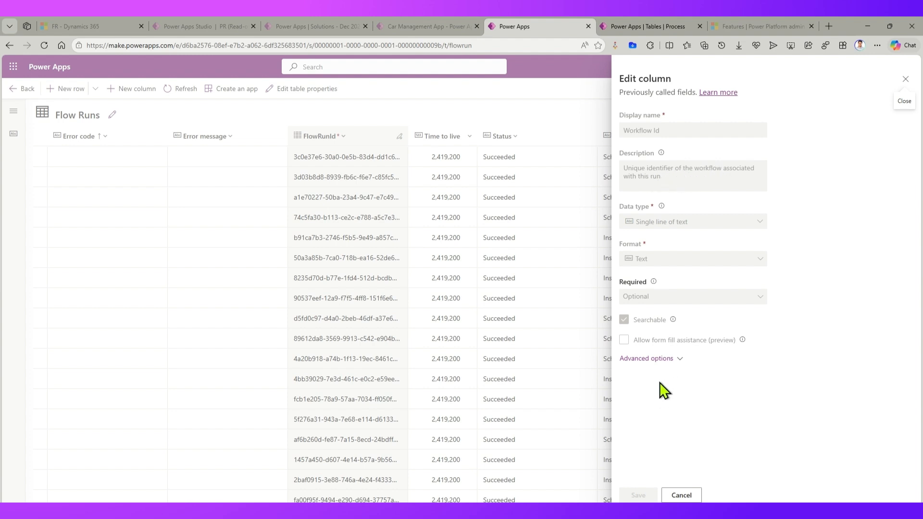
left_click(662, 366)
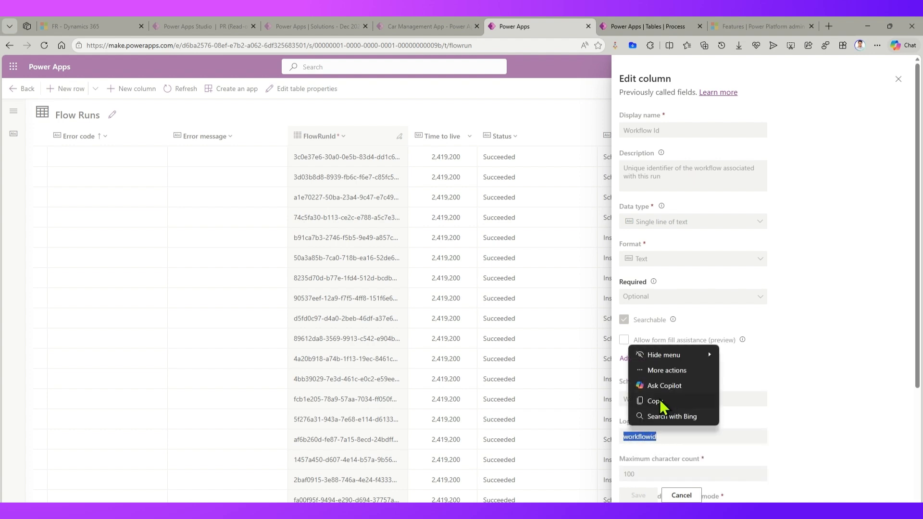
scroll(759, 433, "down", 3)
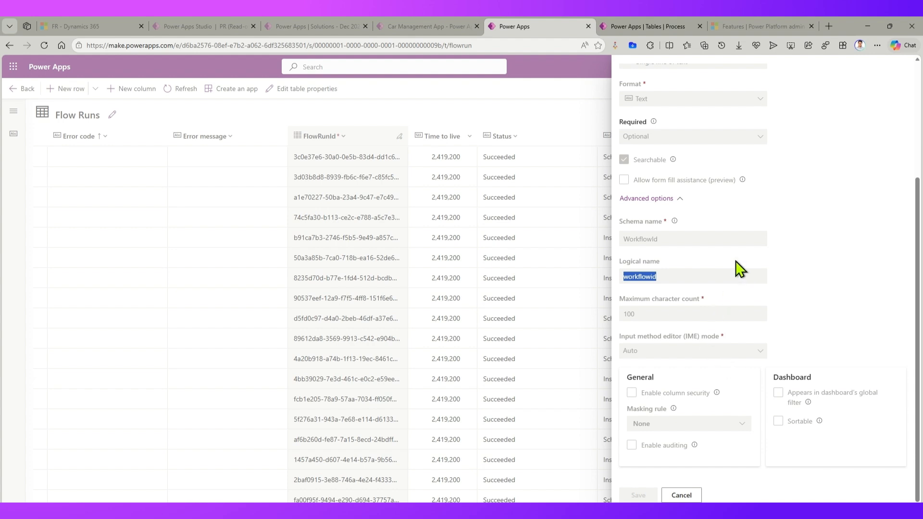
left_click(684, 278)
double_click(644, 277)
scroll(683, 231, "up", 2)
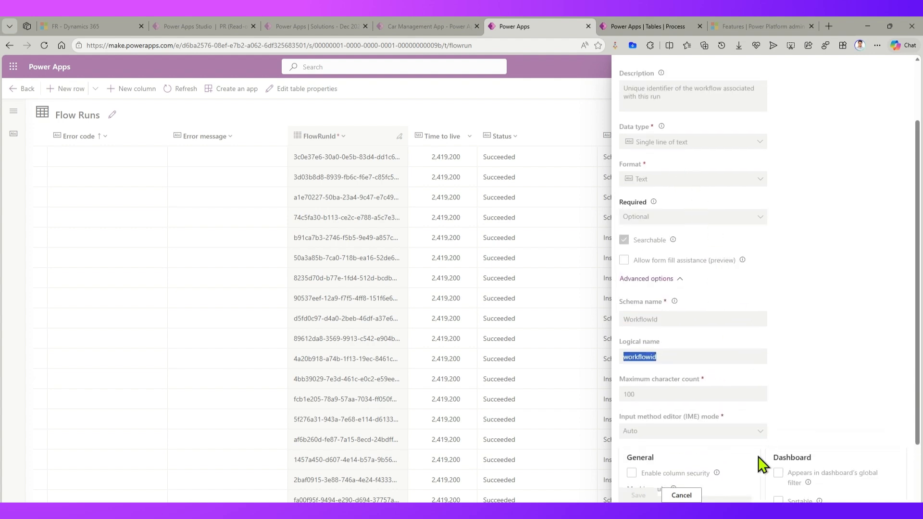
left_click(681, 495)
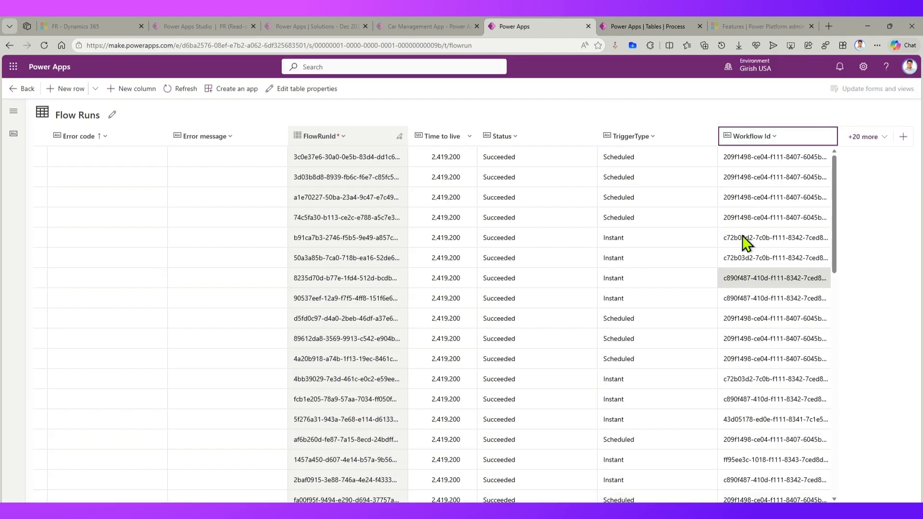
- Search the table's existing columns for workflow and close the column list without changing the selection
left_click(874, 139)
left_click(761, 202)
type("wo")
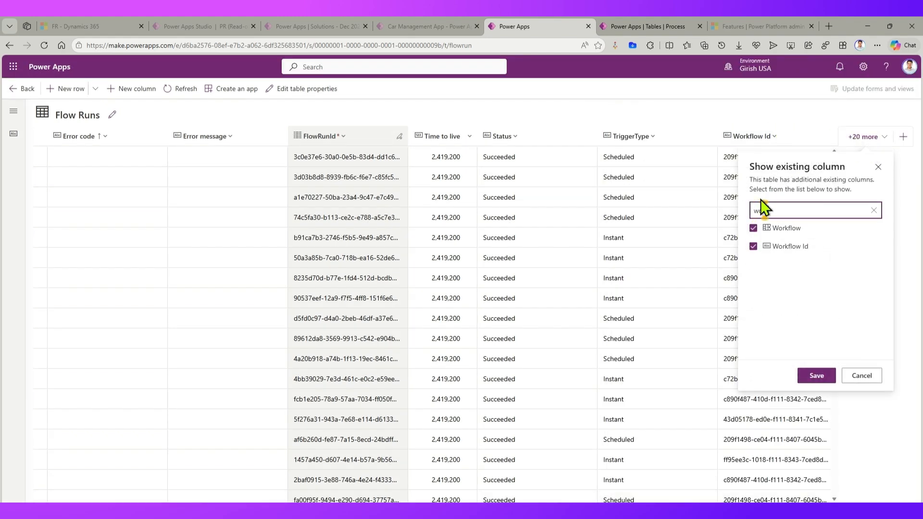
type("rkflow")
left_click(863, 378)
- Inspect the Workflow column's data type and related table, and look over the rows of the Process table it refers to
scroll(438, 325, "left", 10)
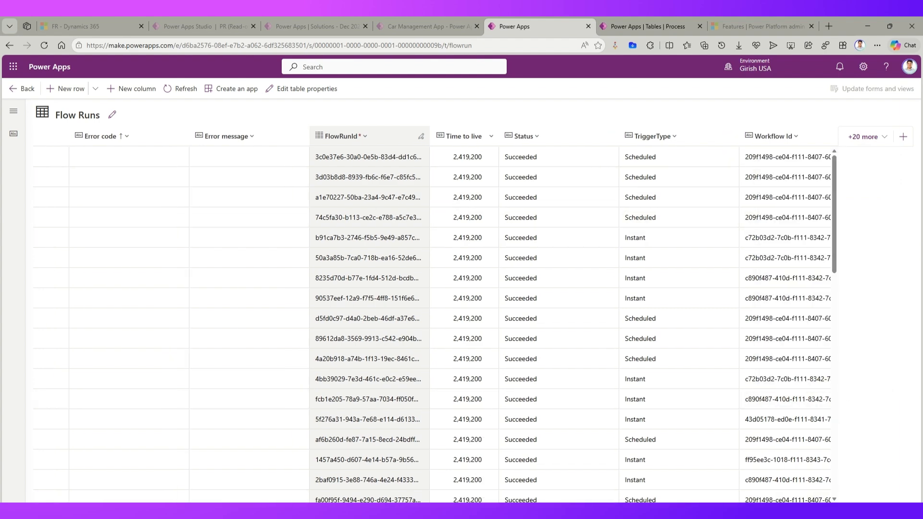
scroll(439, 324, "left", 5)
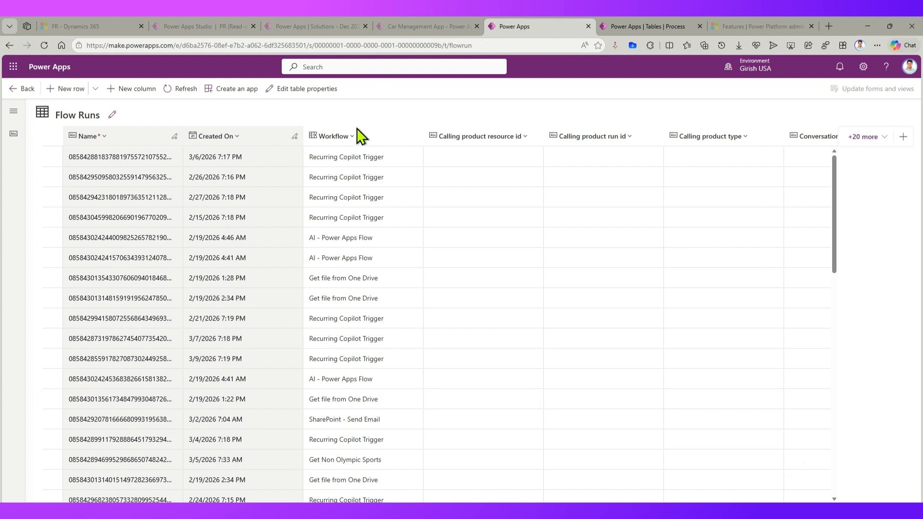
left_click(356, 142)
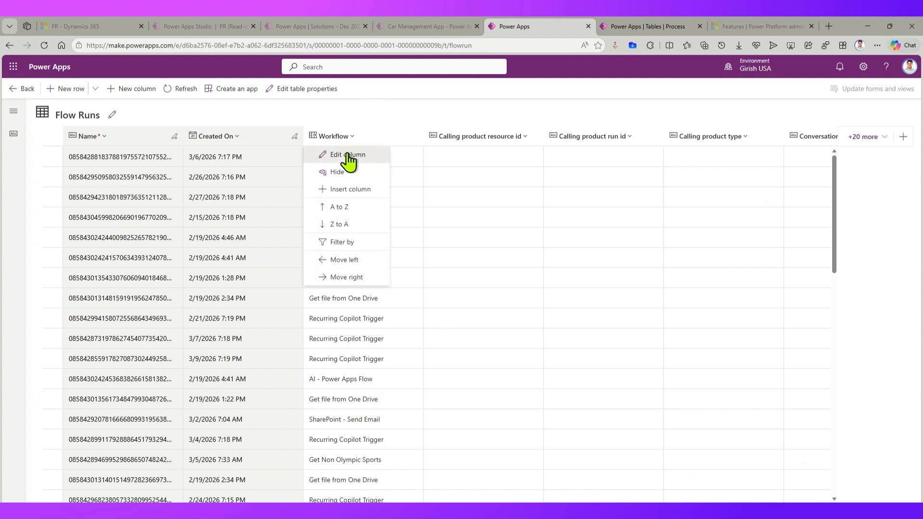
left_click(348, 154)
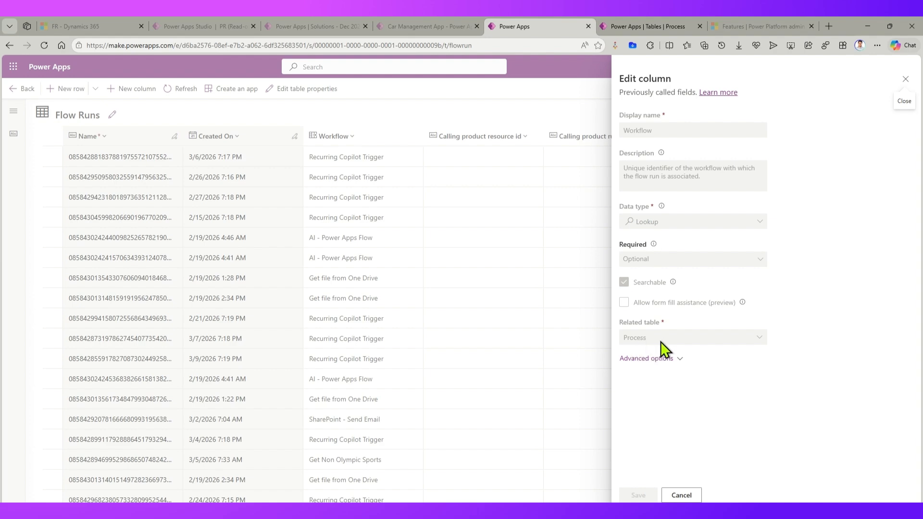
left_click(633, 28)
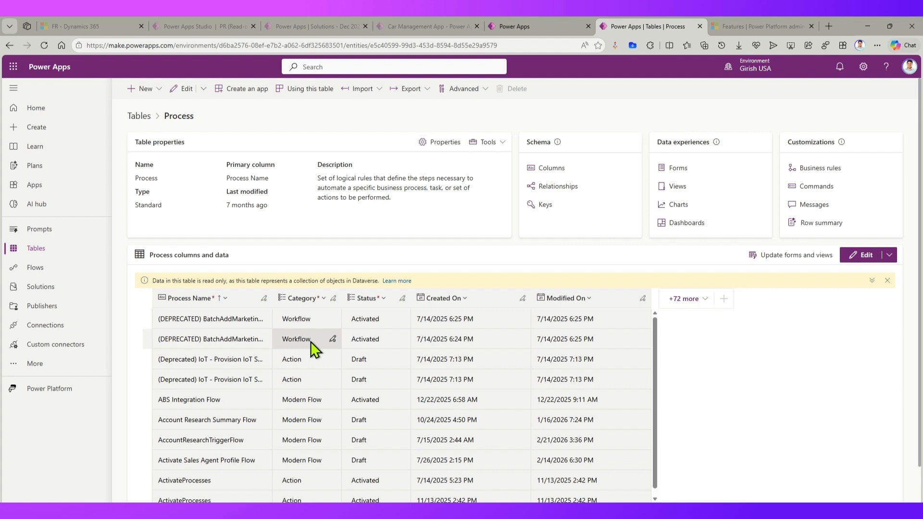
scroll(311, 341, "down", 1)
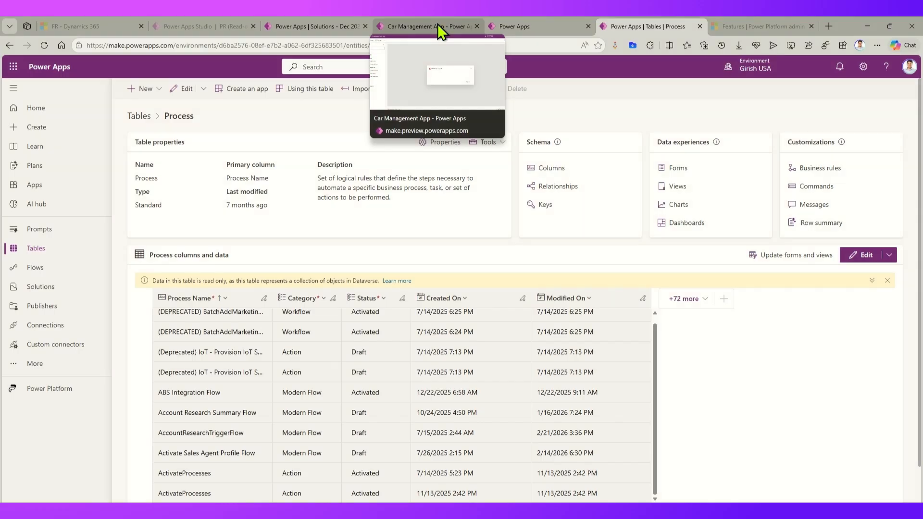
- Check the Apps listed in the Dec 2025 solution and switch to the Car Management App in the app designer
left_click(437, 24)
left_click(315, 25)
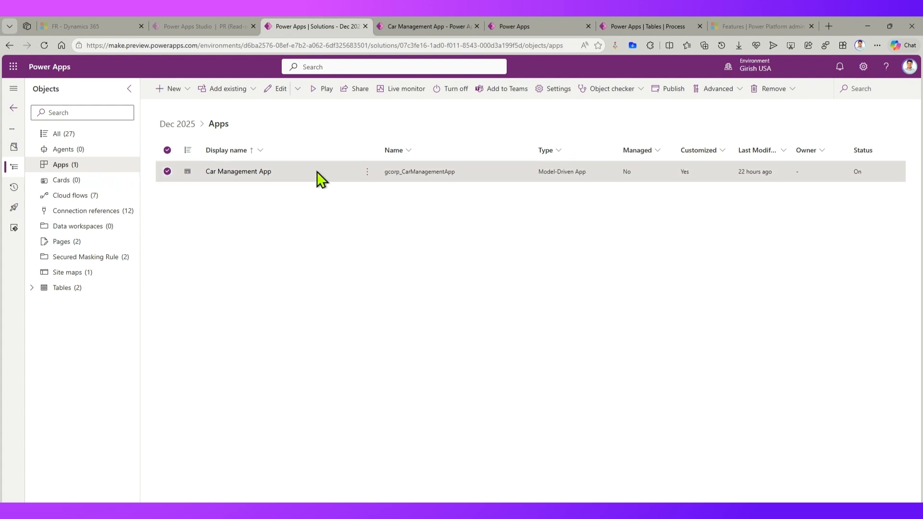
left_click(423, 27)
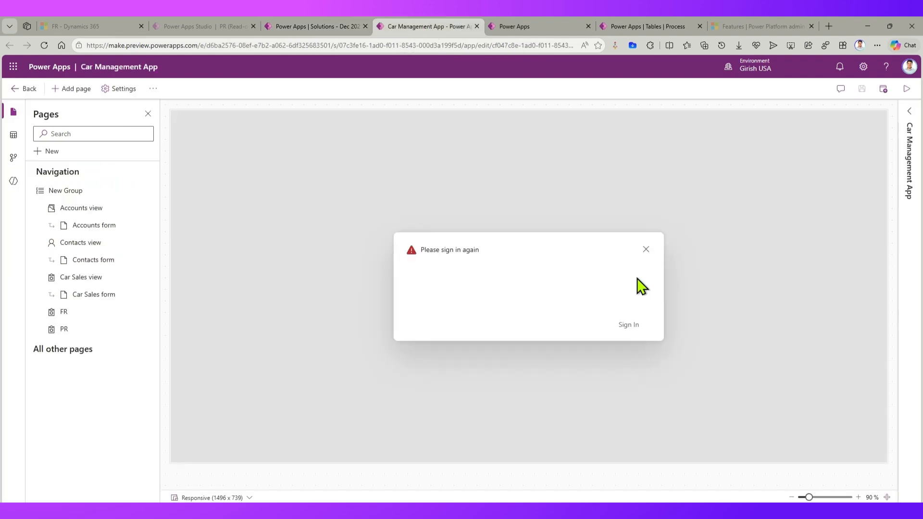
- Check the Car Management App's designer and editing options, dismiss the sign-in prompts, and return to the Dec 2025 solution's Apps list
left_click(647, 249)
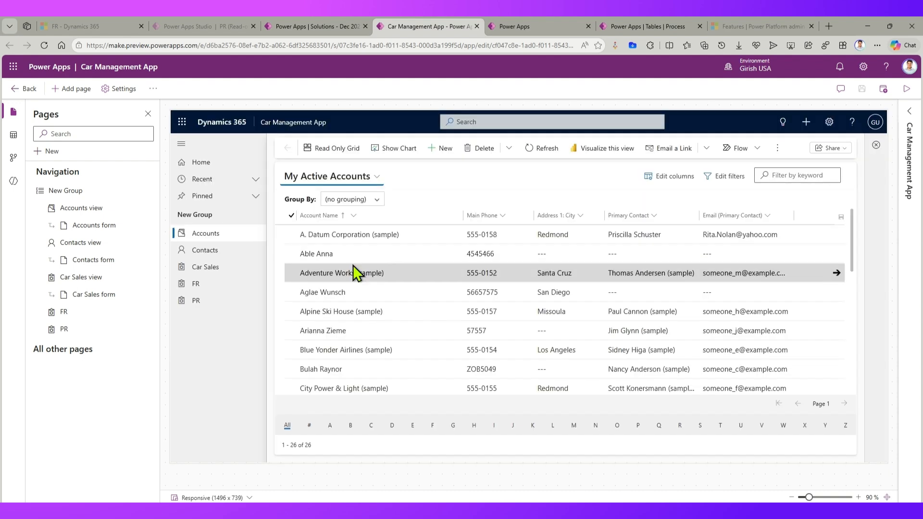
left_click(326, 27)
left_click(367, 172)
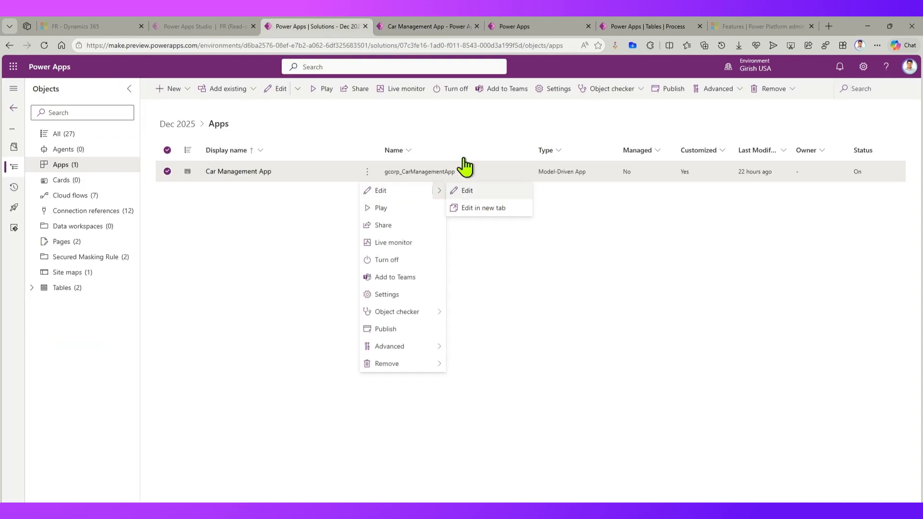
left_click(405, 29)
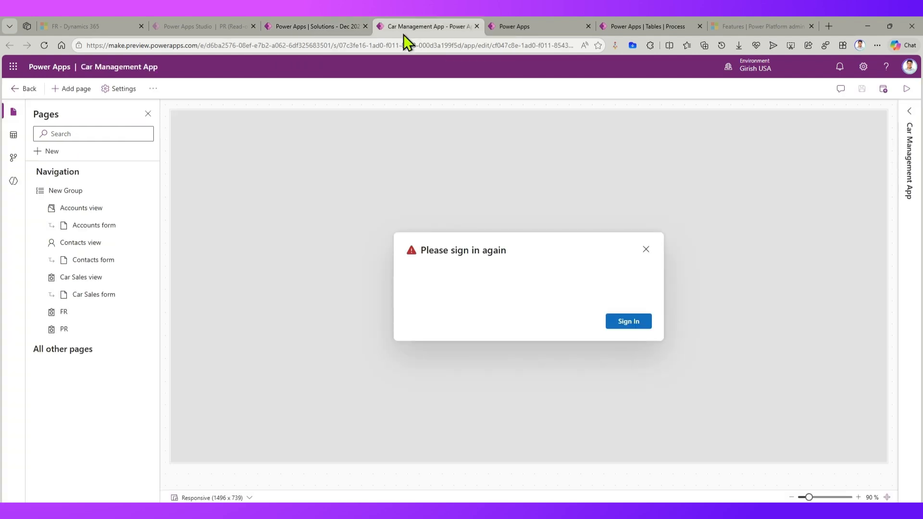
left_click(646, 249)
left_click(646, 250)
left_click(314, 27)
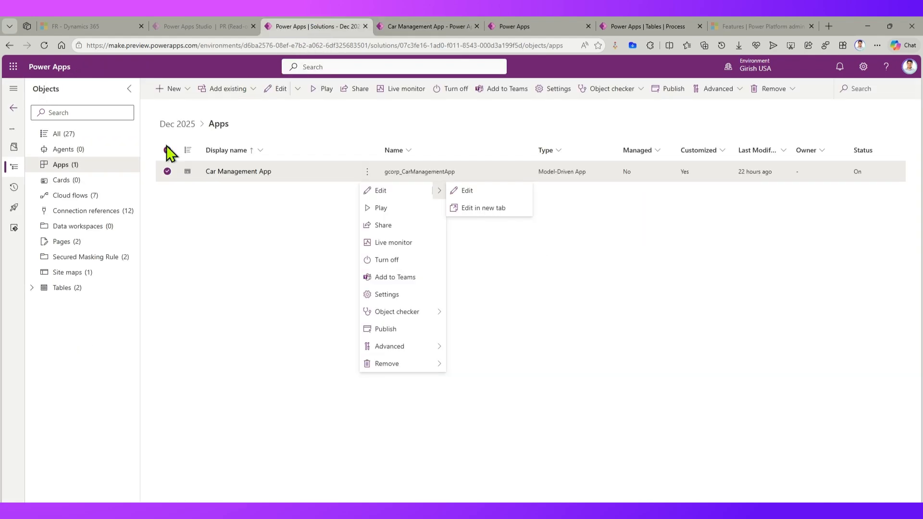
left_click(102, 363)
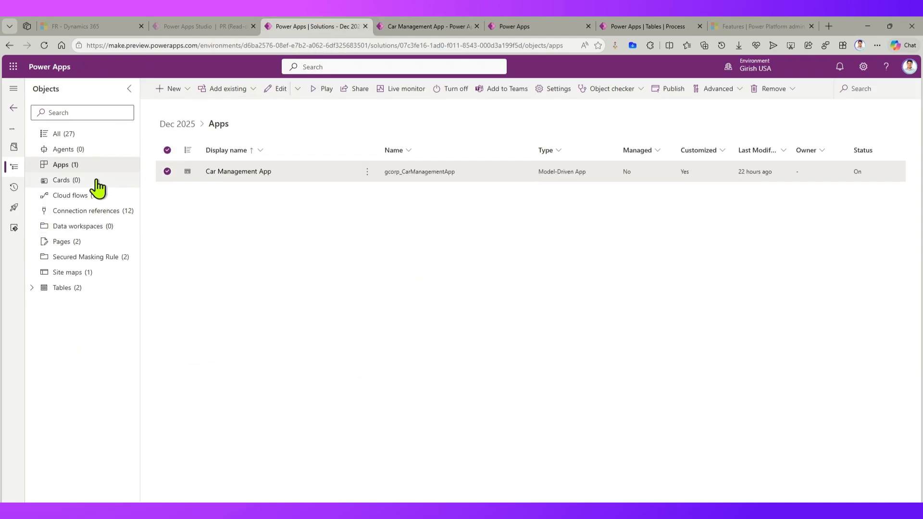
- Create a new app page in the Dec 2025 solution
left_click(192, 90)
mouse_move(225, 126)
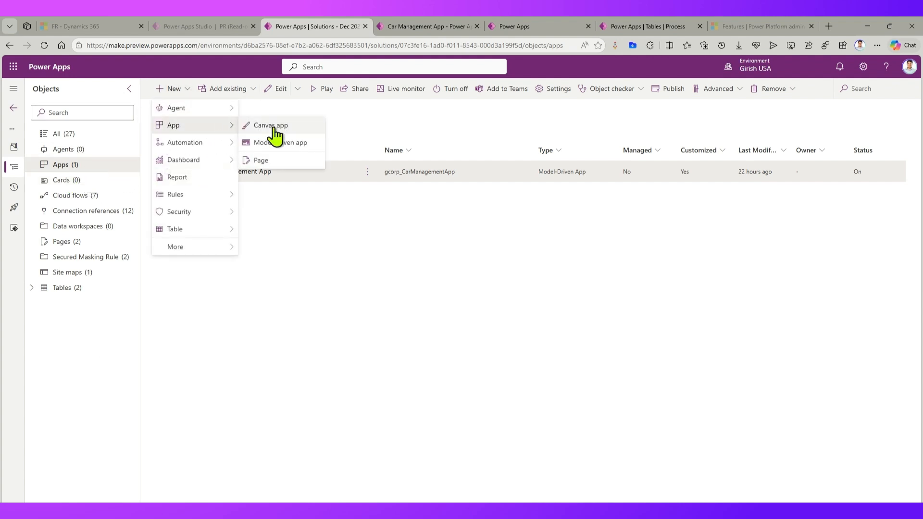
left_click(286, 163)
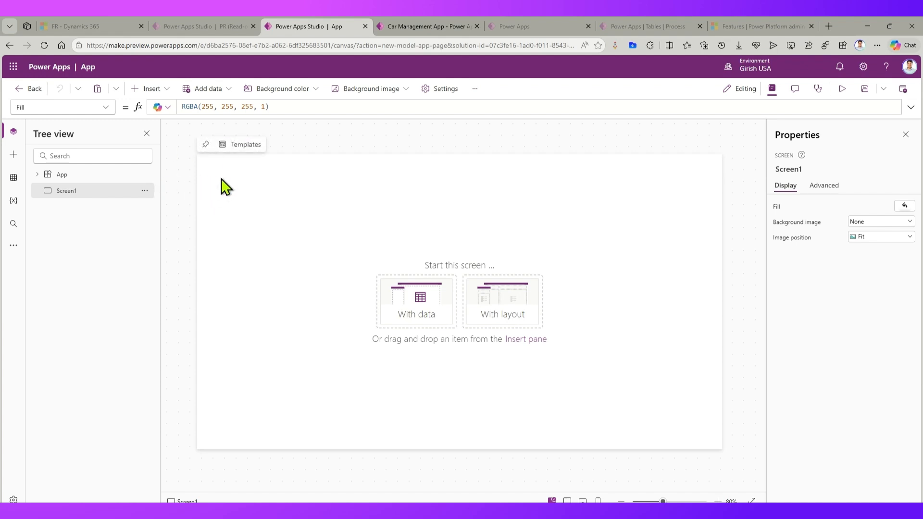
- Apply the Header and table template to the blank Screen1
left_click(236, 151)
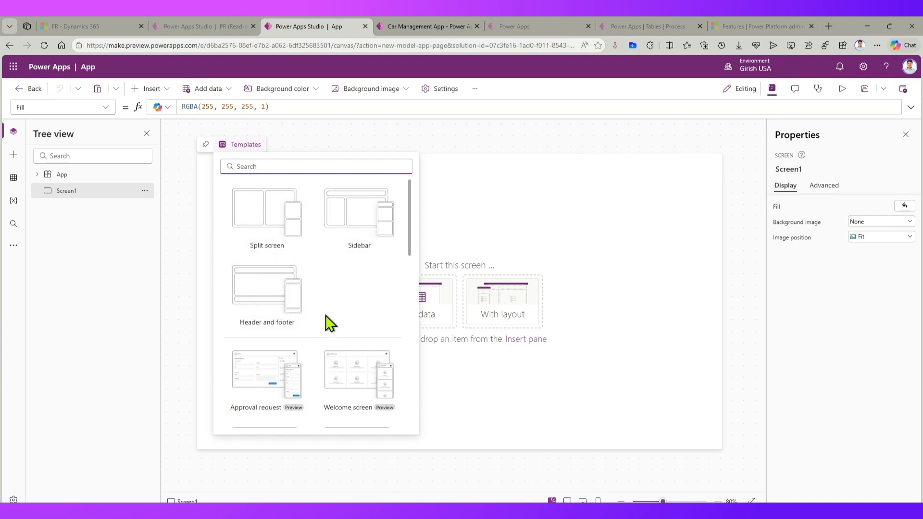
scroll(329, 323, "down", 3)
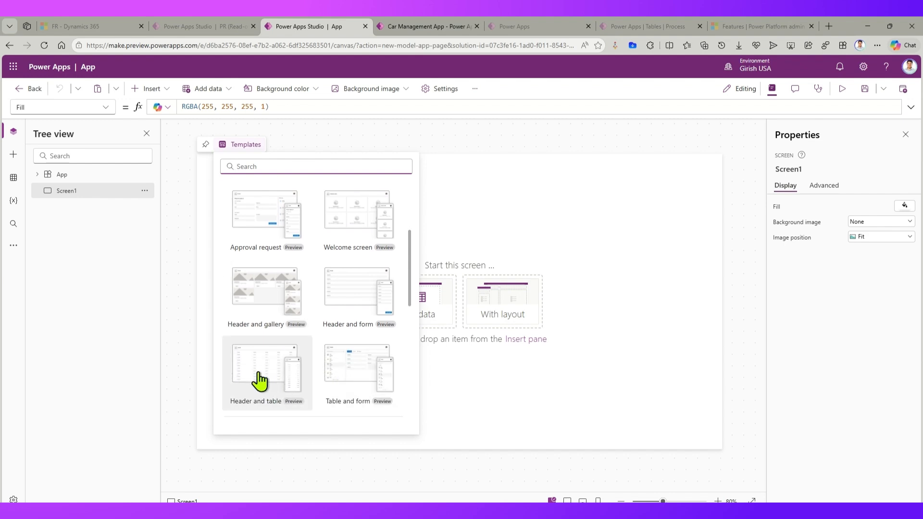
left_click(260, 379)
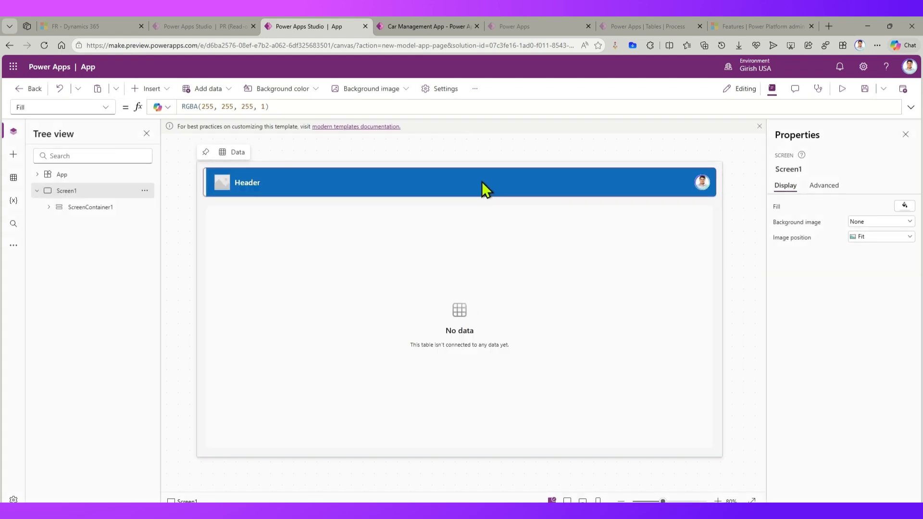
- Hide the header's logo and profile picture and set its title to FLOW RUNS
left_click(380, 181)
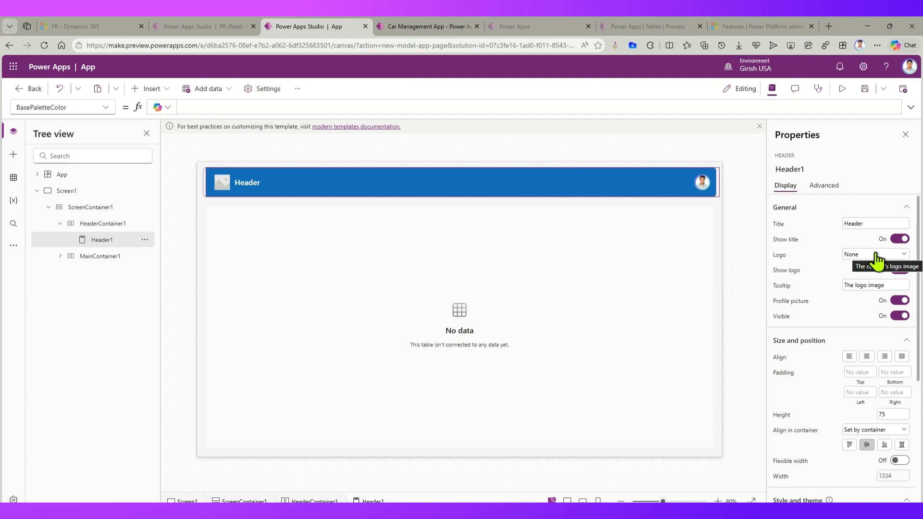
left_click(897, 271)
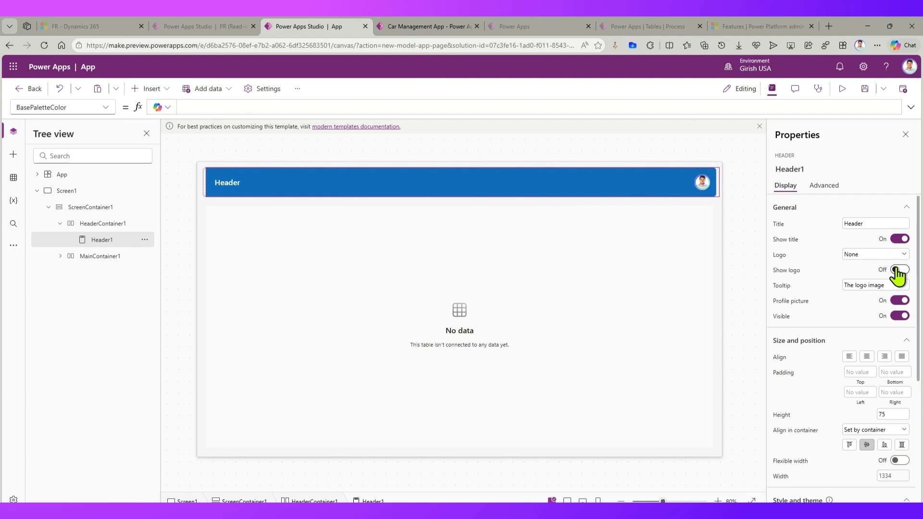
left_click(900, 301)
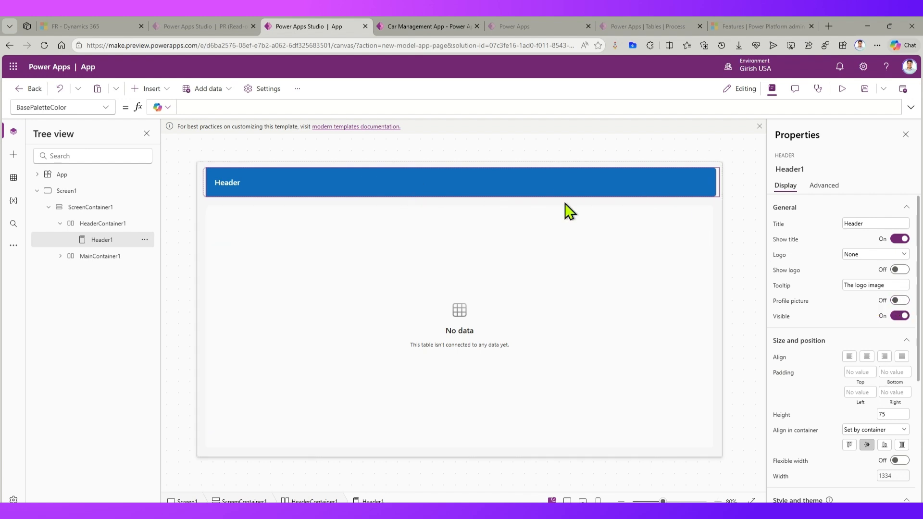
double_click(879, 224)
type("FLOW RUNS")
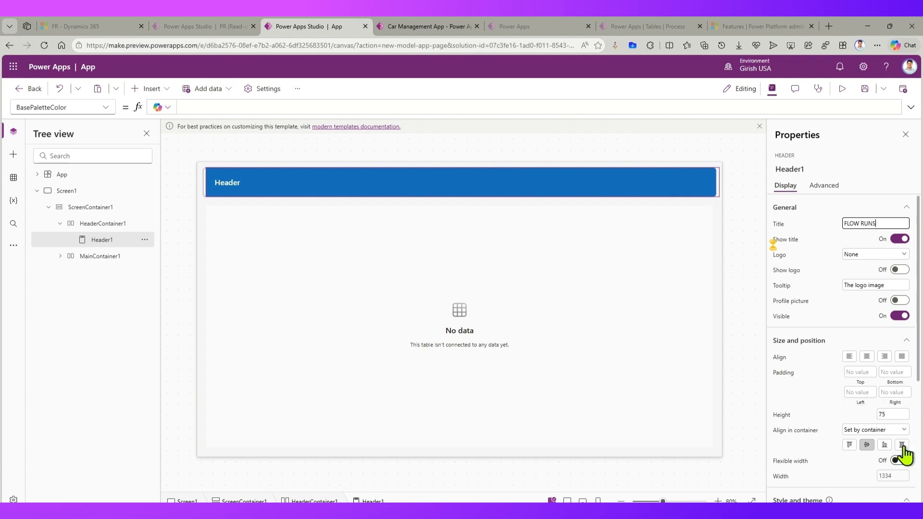
- Change the header's fill to a custom bright green, hex 87eb0e
scroll(896, 372, "down", 5)
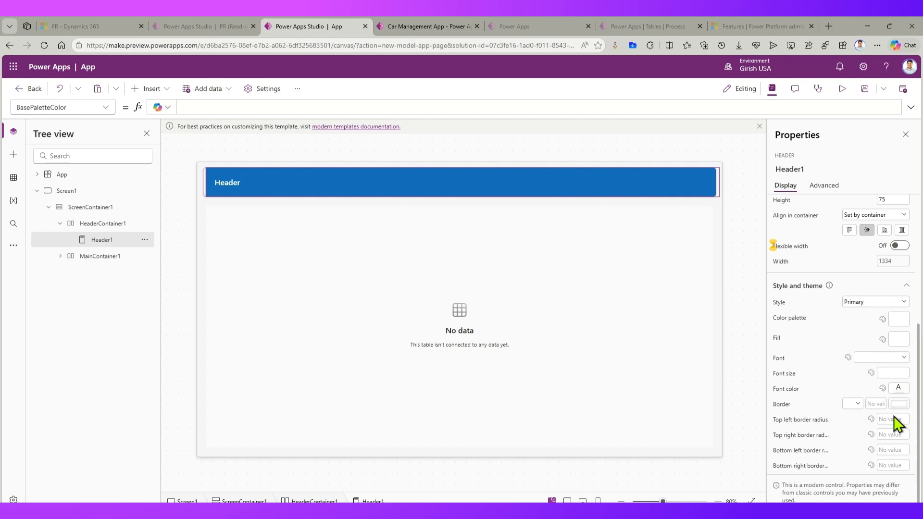
scroll(899, 384, "up", 4)
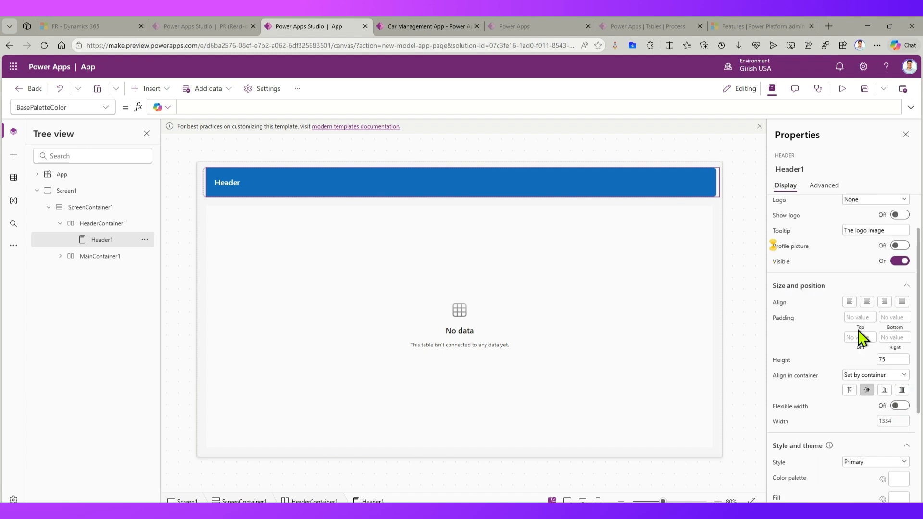
scroll(868, 456, "down", 2)
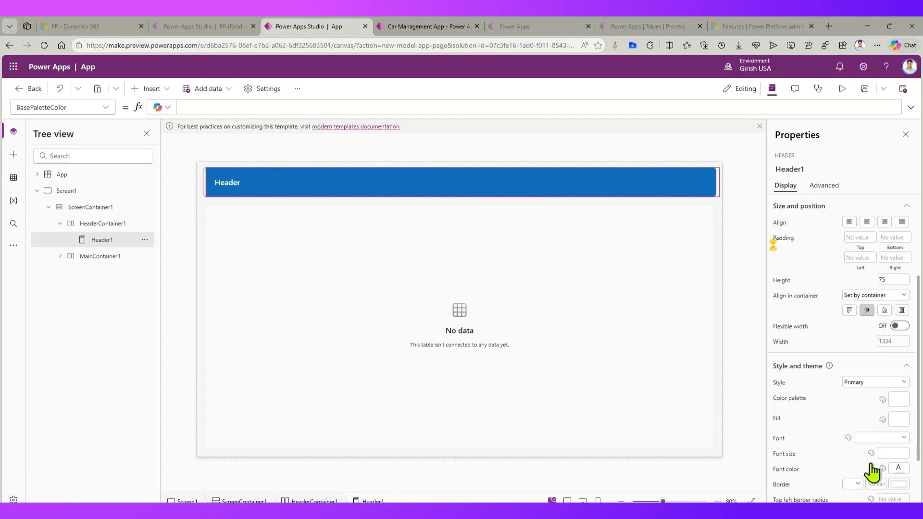
left_click(905, 421)
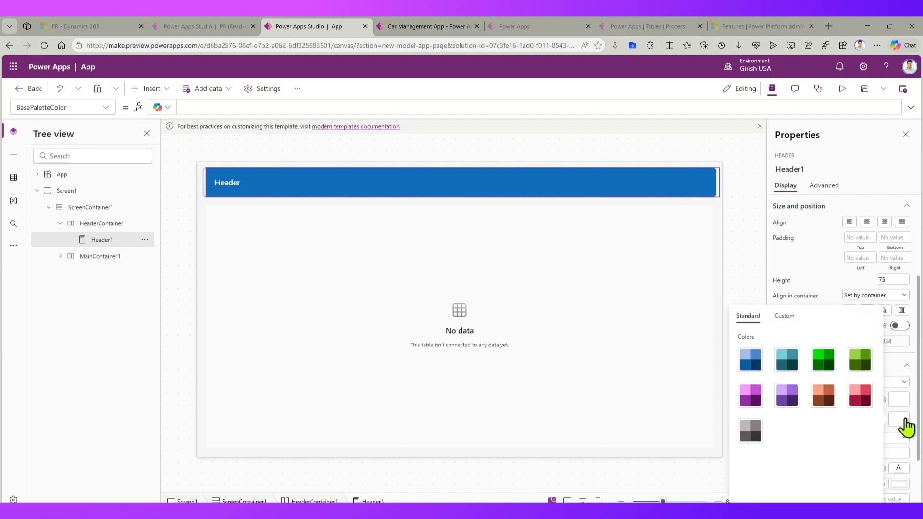
left_click(866, 359)
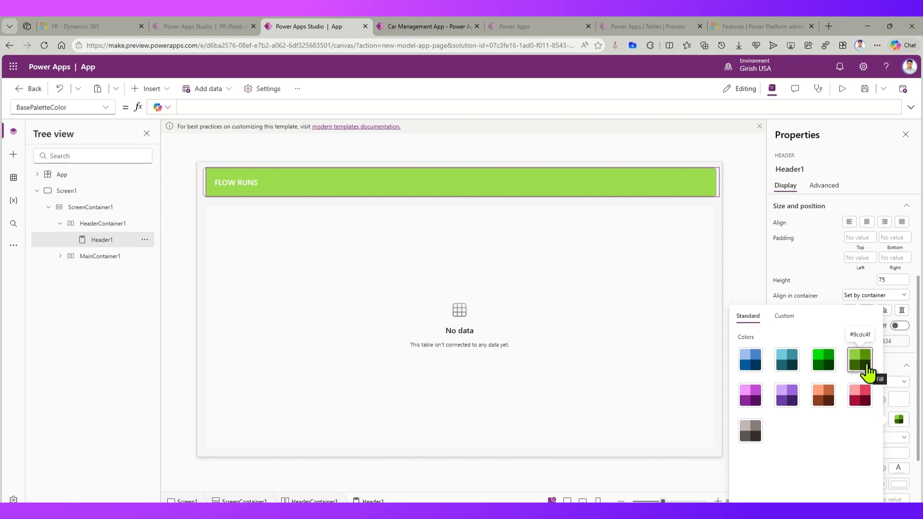
left_click(785, 315)
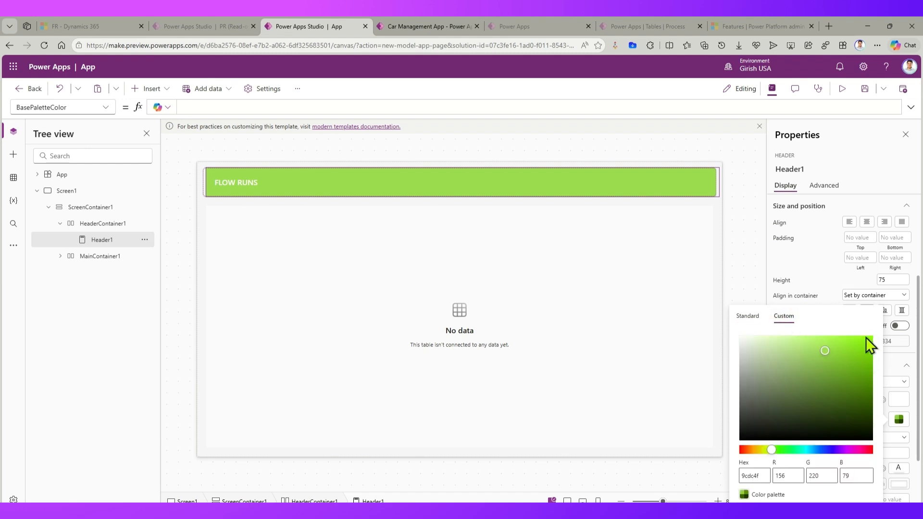
left_click_drag(866, 339, 867, 344)
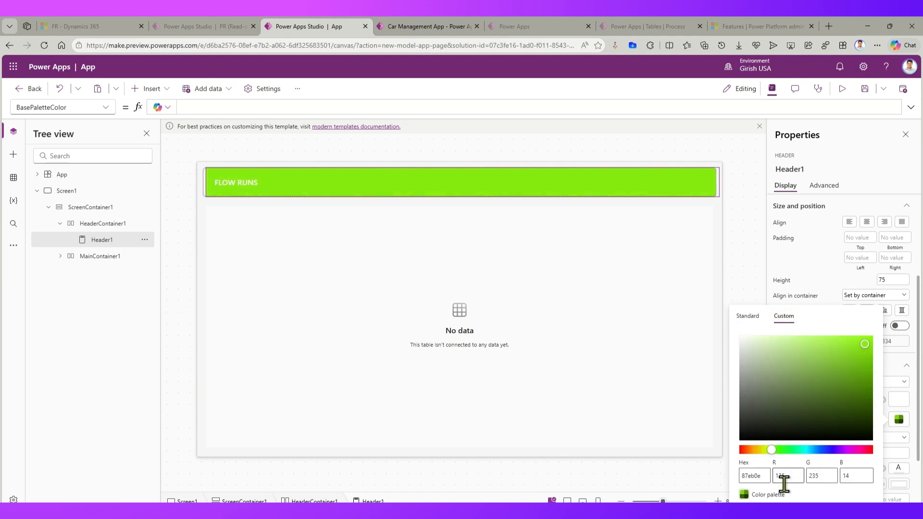
left_click(758, 267)
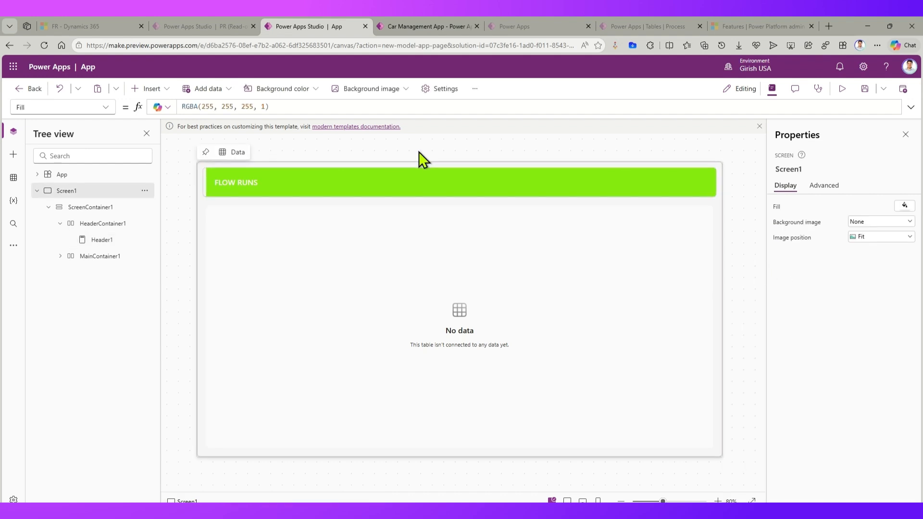
left_click(420, 175)
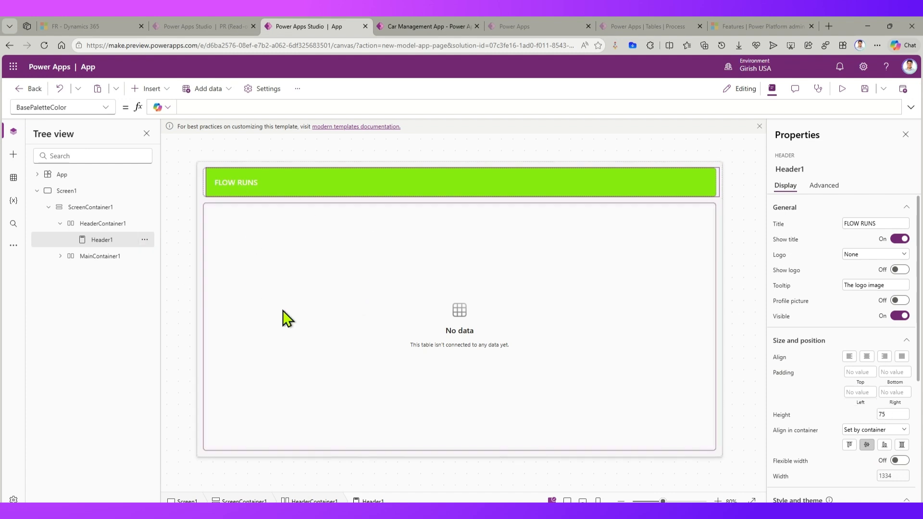
- Connect the empty table below the header to the Dataverse Flow Runs table as its data source
left_click(291, 262)
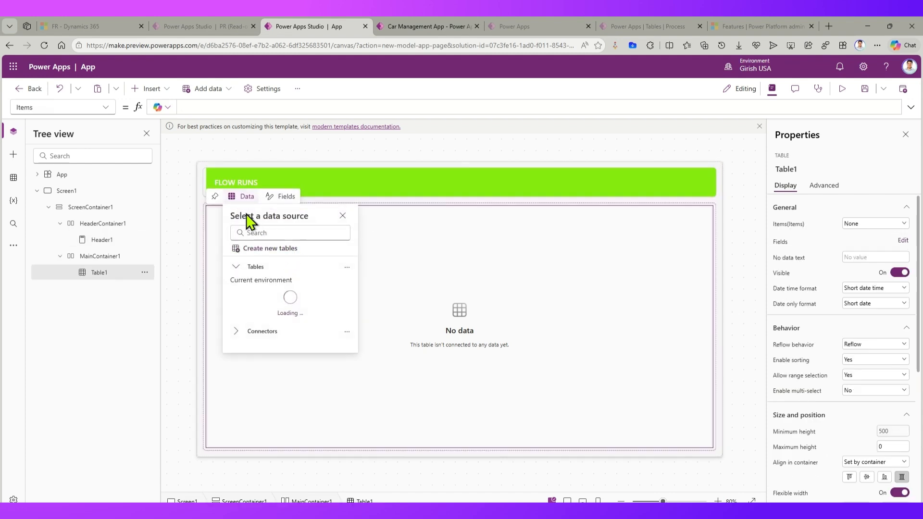
left_click(264, 232)
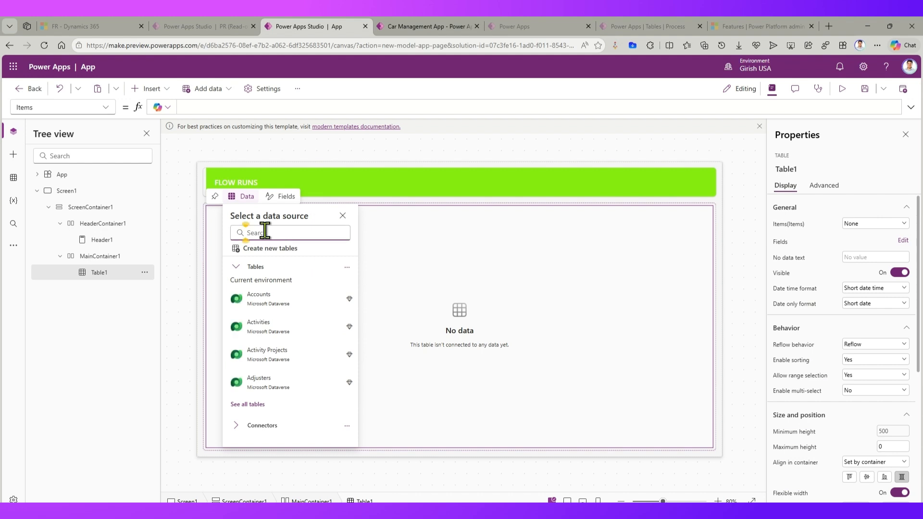
type("flow")
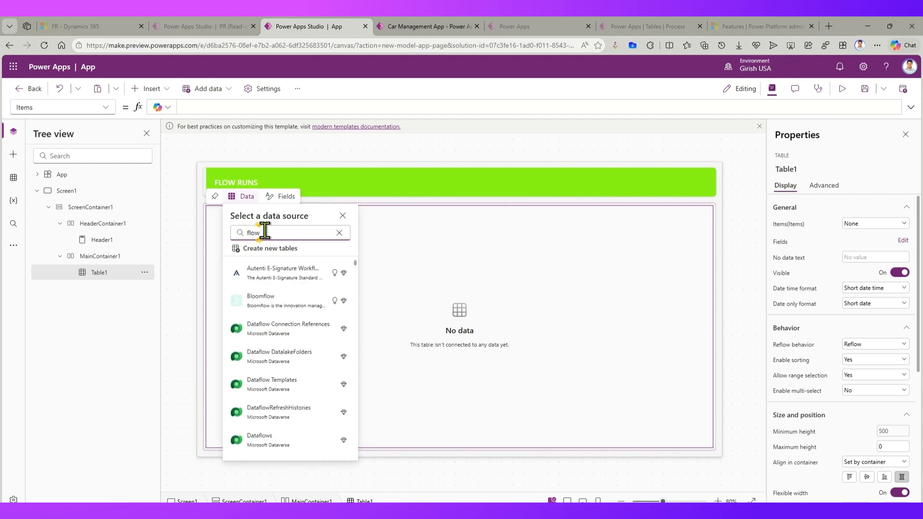
type(" runs")
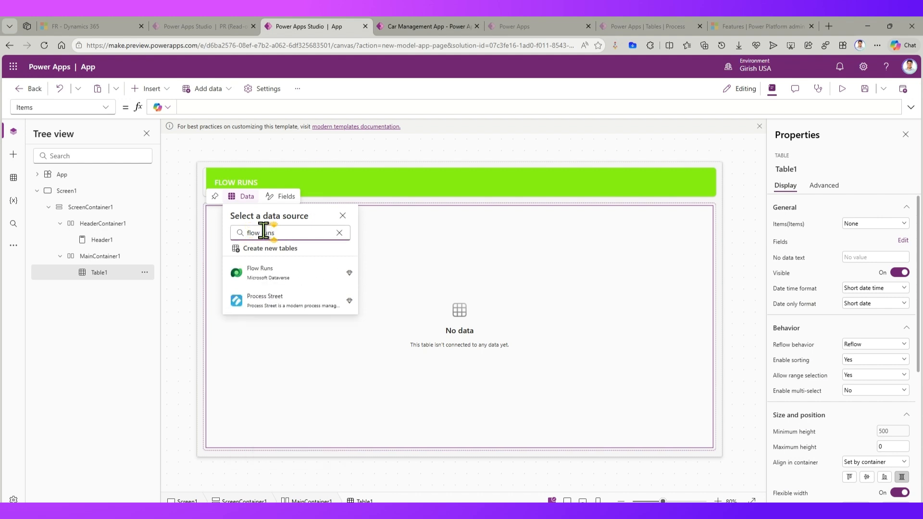
left_click(275, 276)
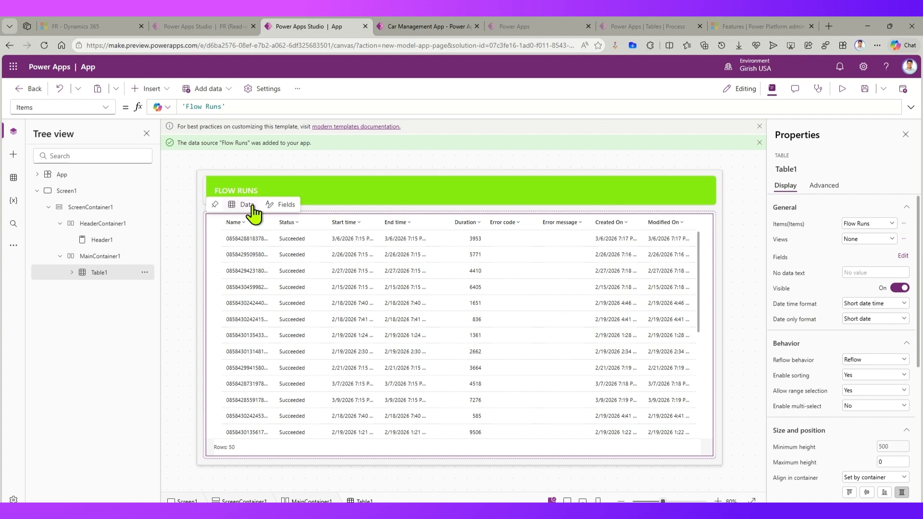
- Remove the Created On and Modified On fields from the Flow Runs table
left_click(277, 207)
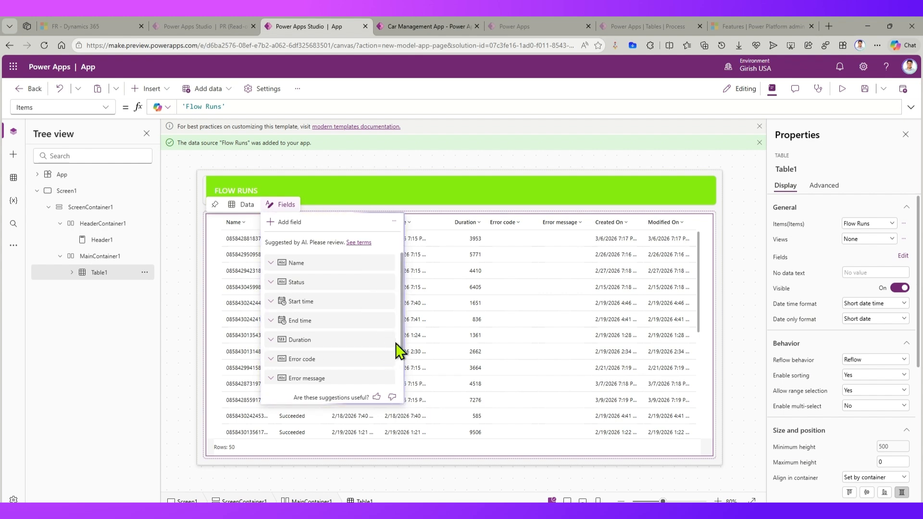
scroll(387, 373, "down", 1)
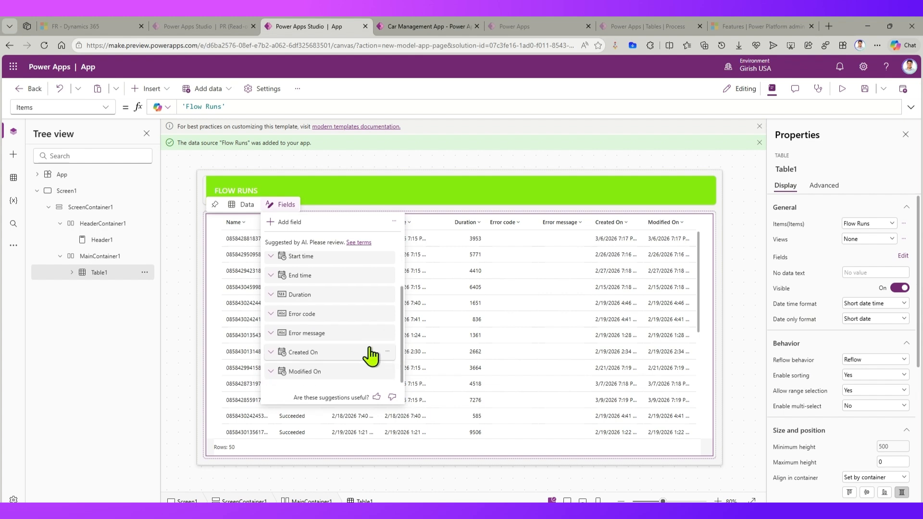
left_click(388, 352)
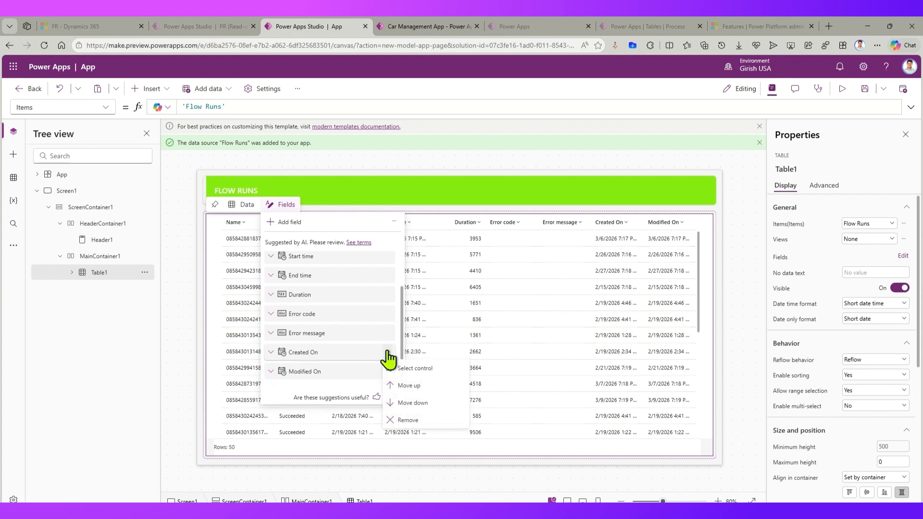
left_click(402, 419)
scroll(388, 373, "down", 1)
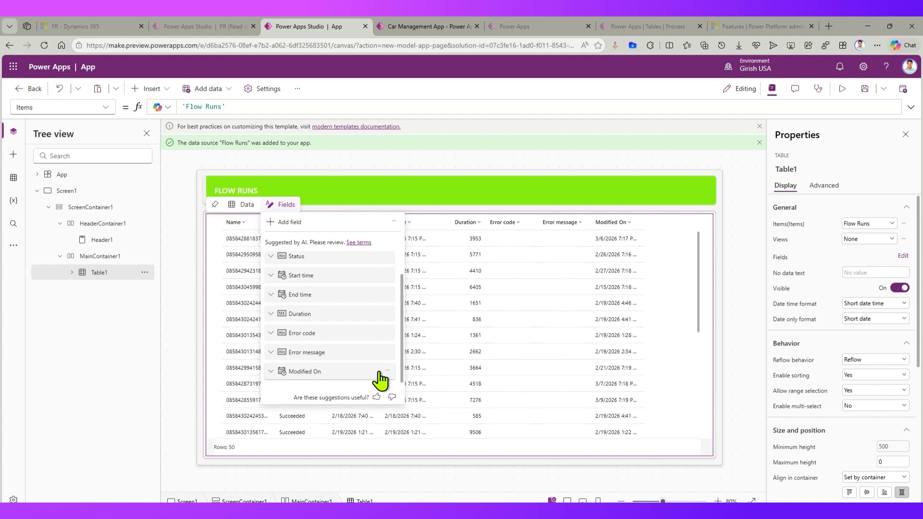
left_click(388, 372)
left_click(405, 422)
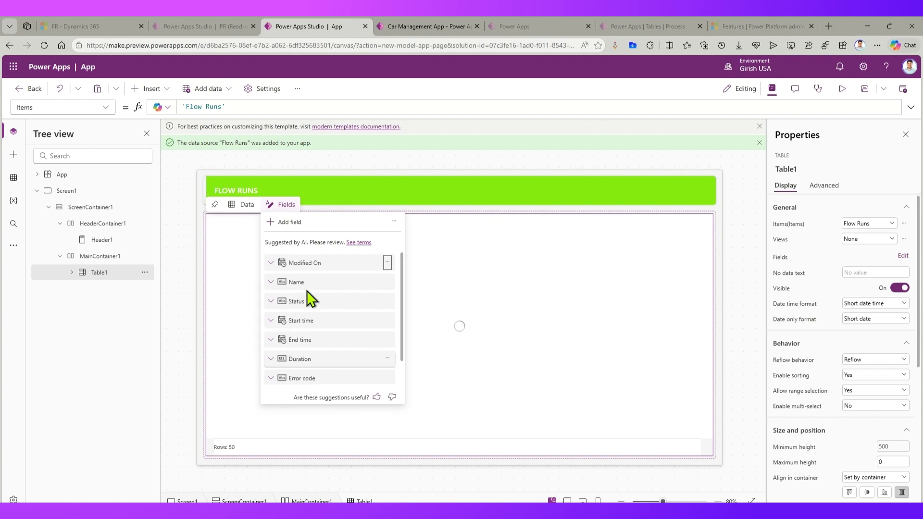
- Add the Workflow field to the Flow Runs table
left_click(290, 223)
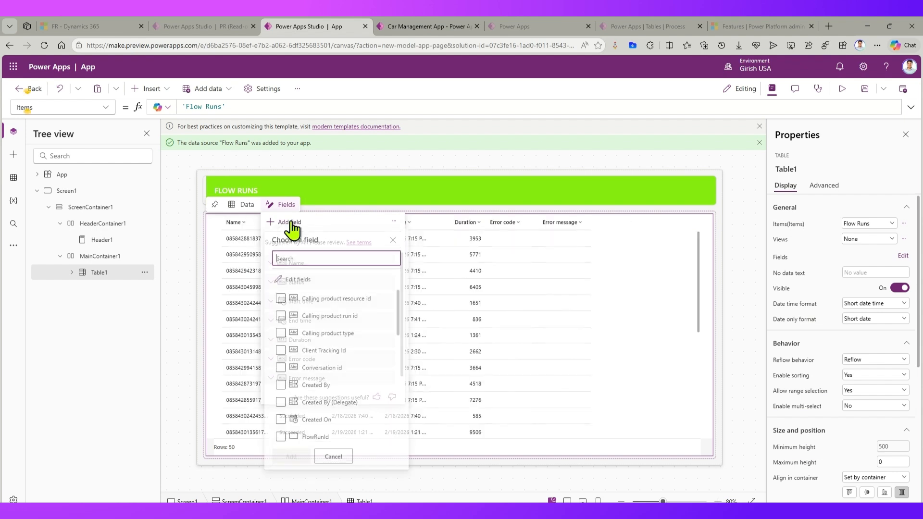
left_click(341, 260)
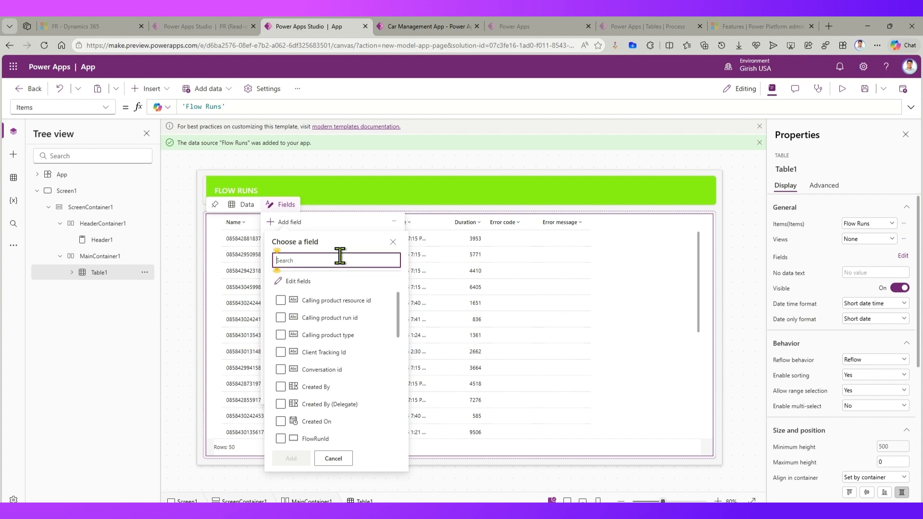
type("work")
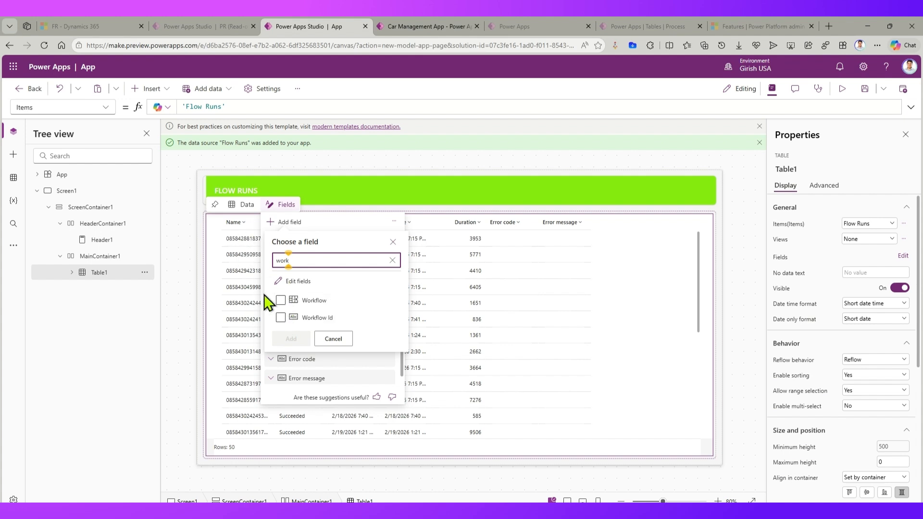
left_click(280, 300)
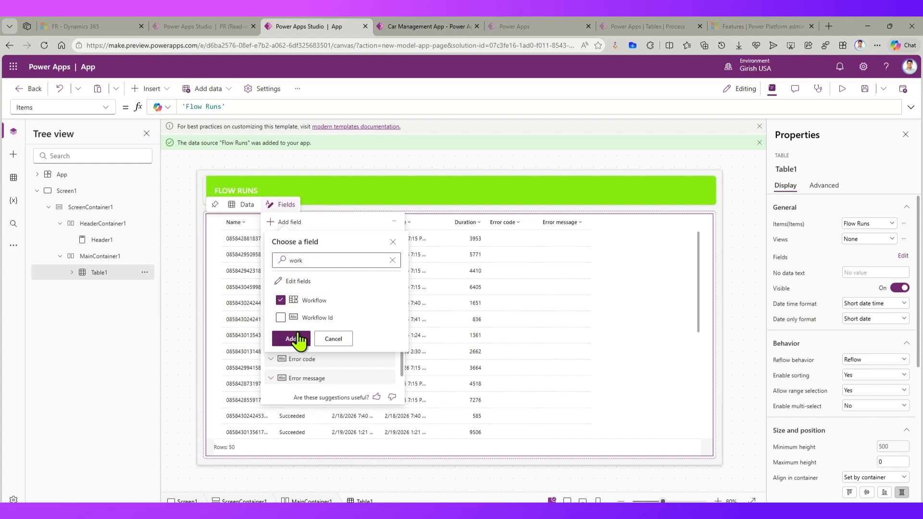
left_click(294, 338)
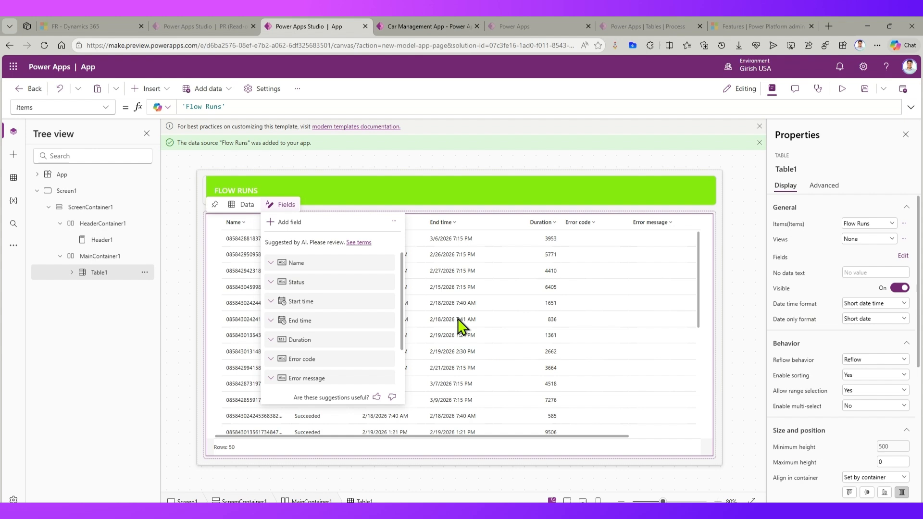
left_click(637, 437)
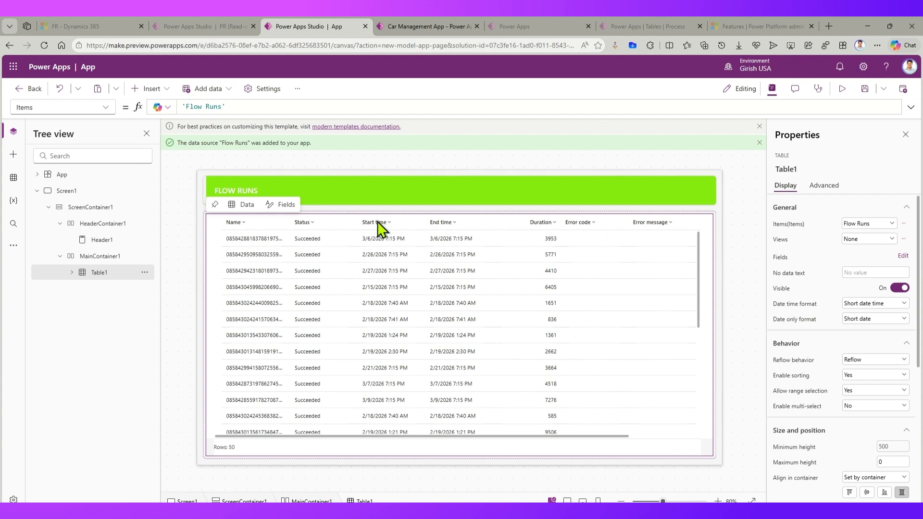
- Remove the Error message field from the Flow Runs table
left_click(267, 210)
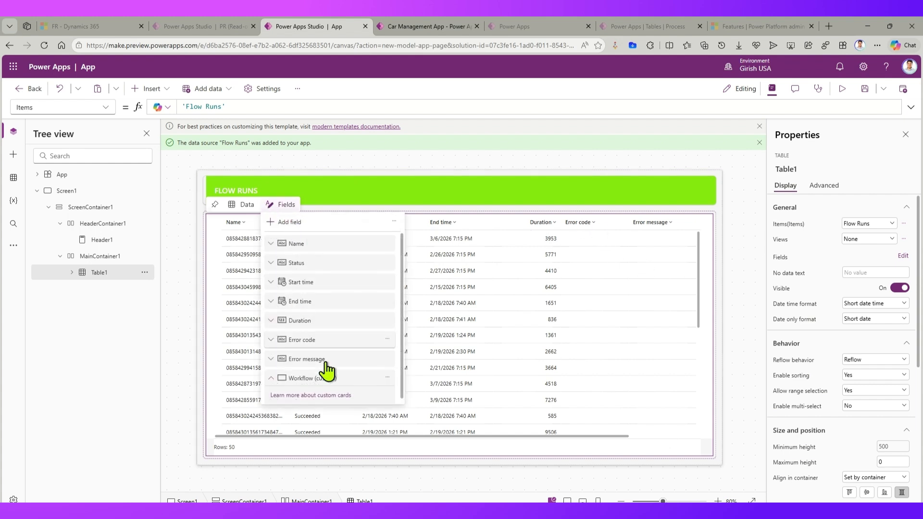
left_click(387, 355)
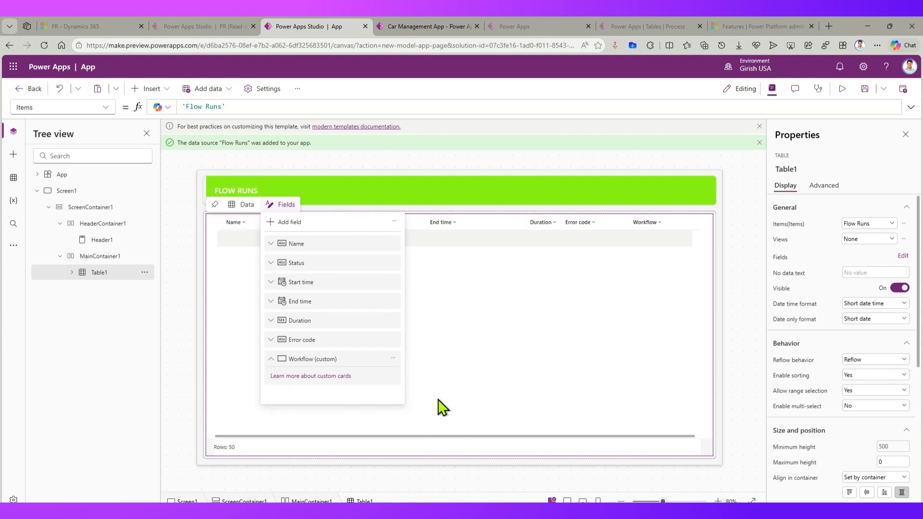
left_click(431, 168)
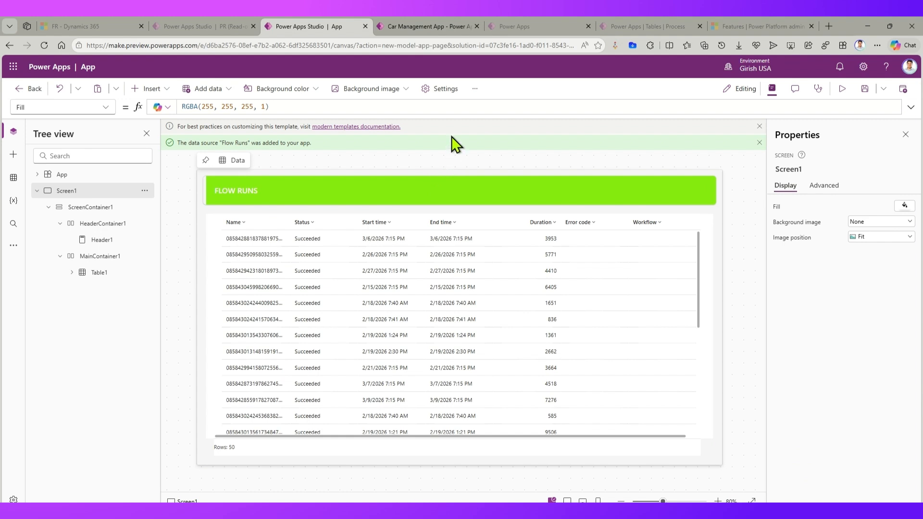
- Set both the name and the description of the custom page to FlowRunPage
left_click(446, 89)
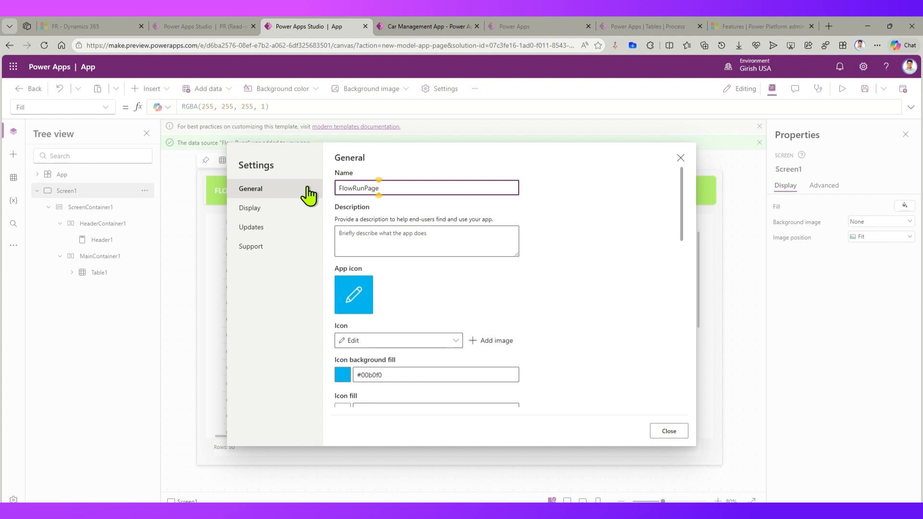
left_click(362, 233)
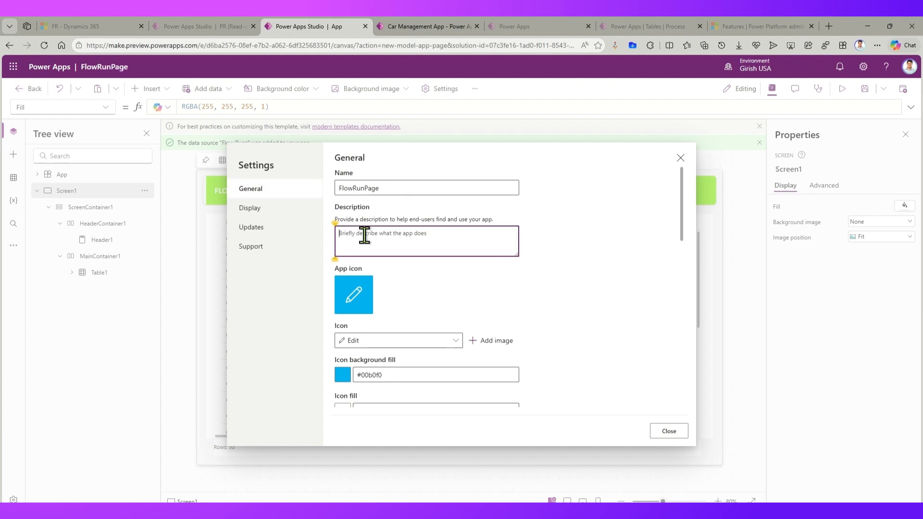
type("FlowRunPage")
left_click(676, 431)
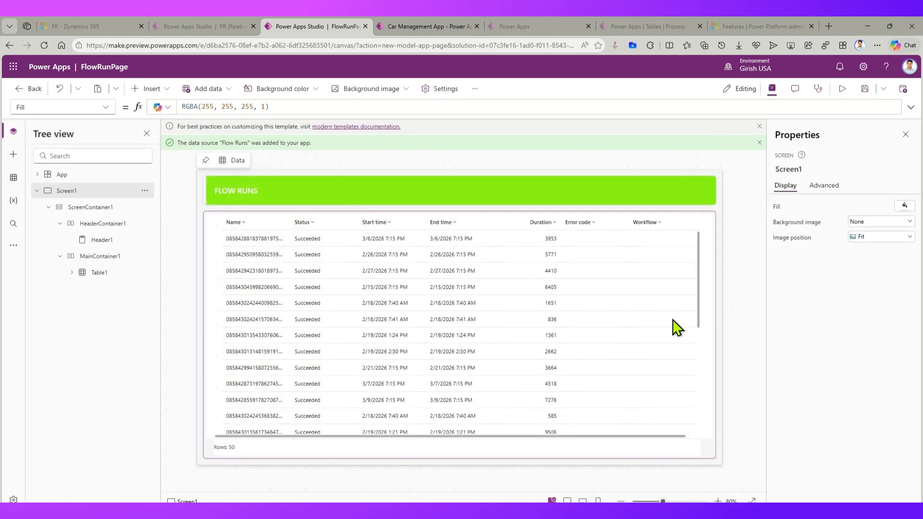
- Save FlowRunPage and publish its current version to the environment
left_click(864, 90)
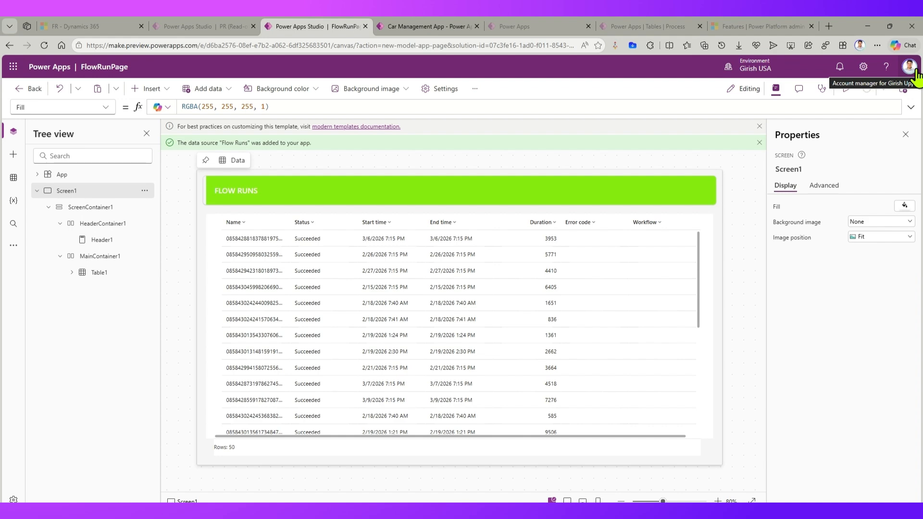
left_click(782, 196)
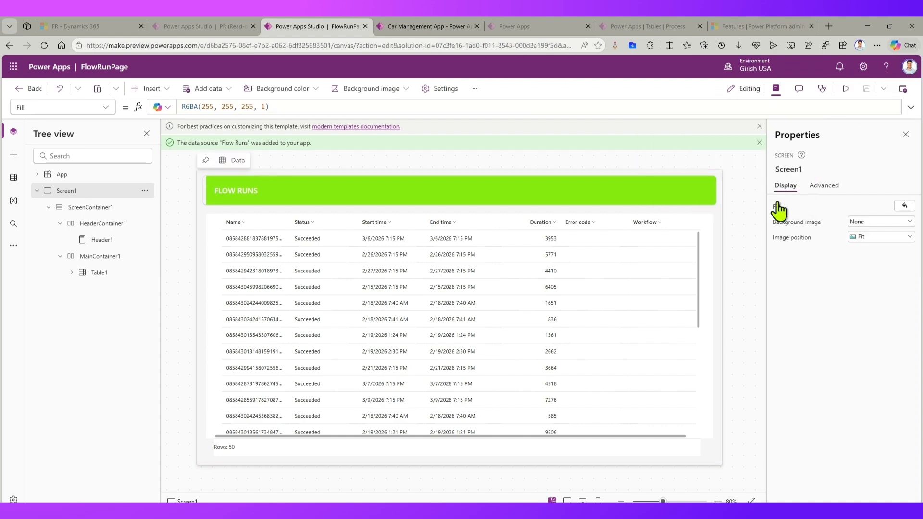
left_click(903, 90)
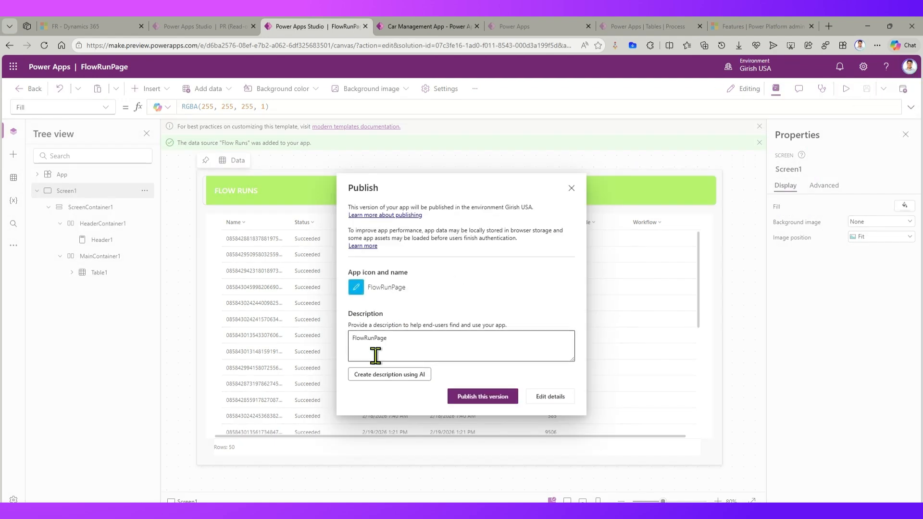
left_click(478, 393)
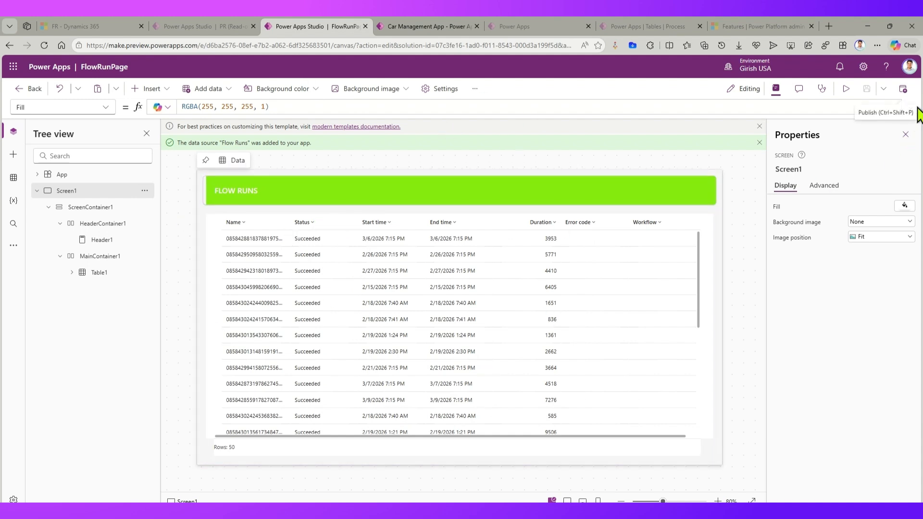
left_click(903, 90)
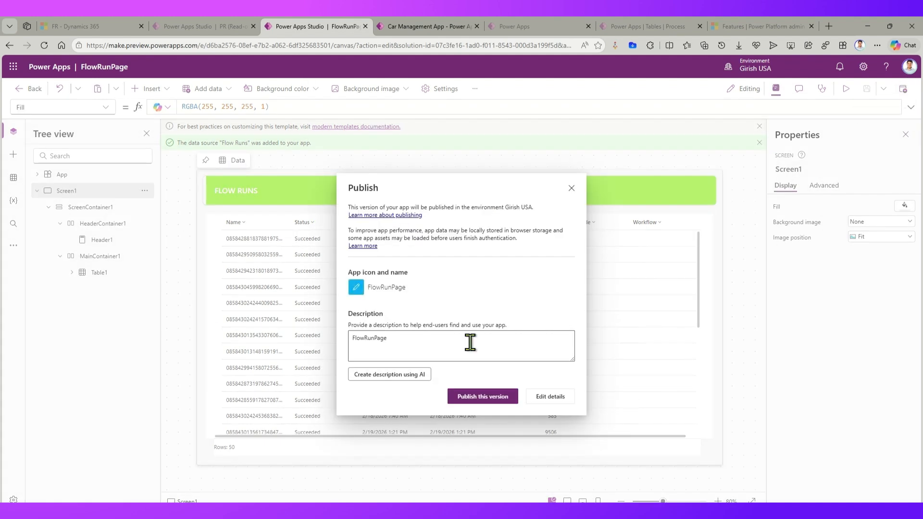
left_click(483, 398)
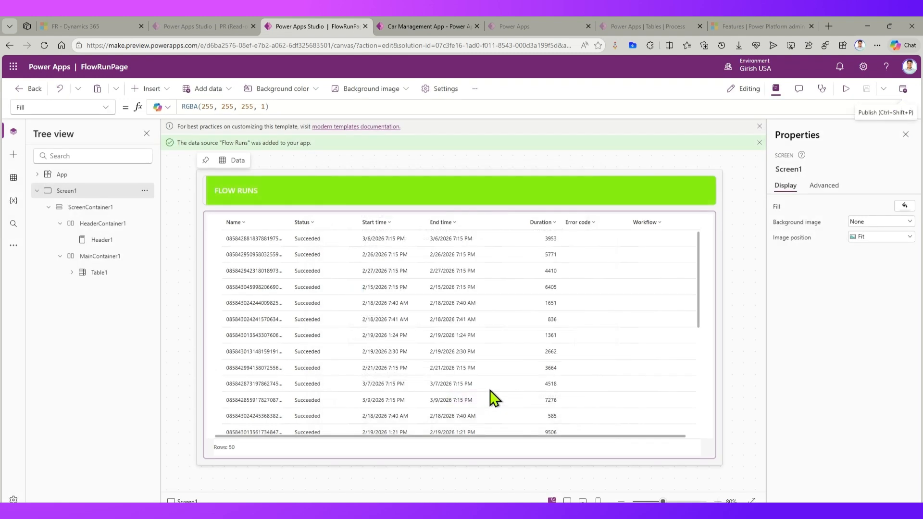
- Switch to the Car Management App designer, reload it and add the existing custom page FlowRunPage to New Group, shown in navigation
left_click(417, 26)
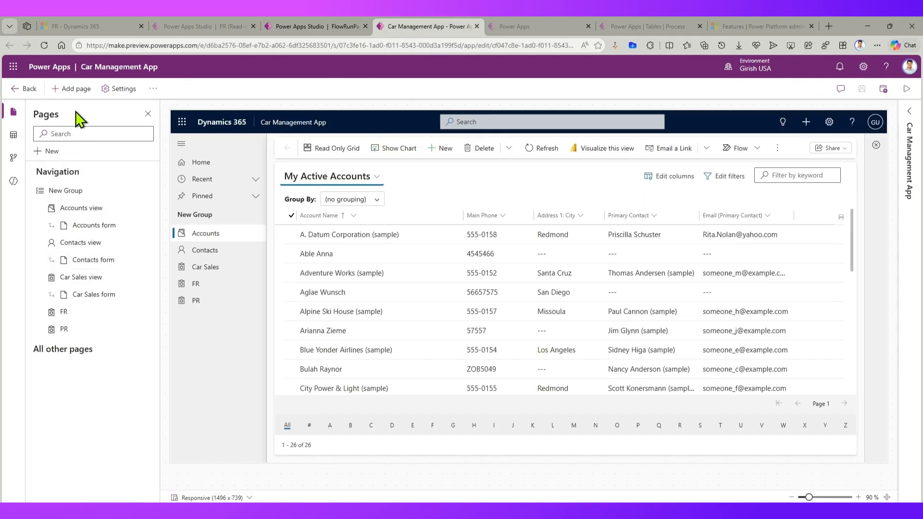
left_click(43, 45)
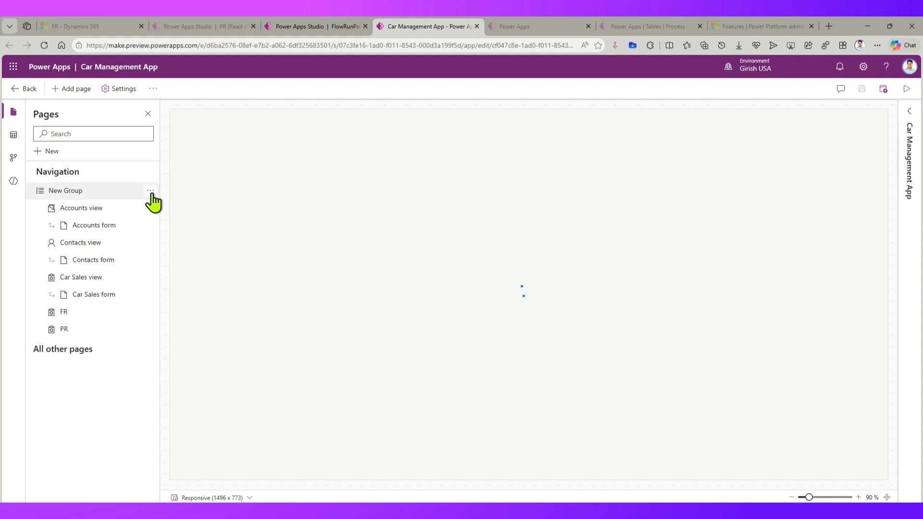
left_click(151, 191)
left_click(167, 205)
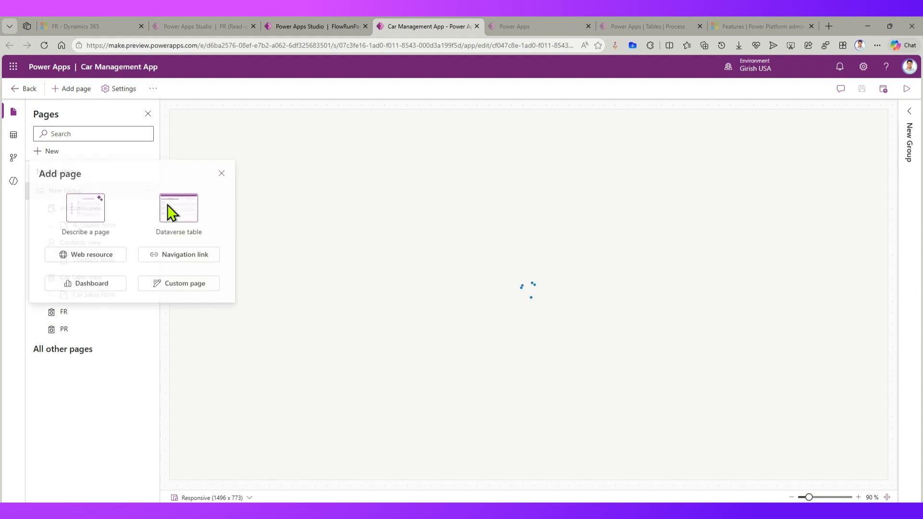
left_click(177, 287)
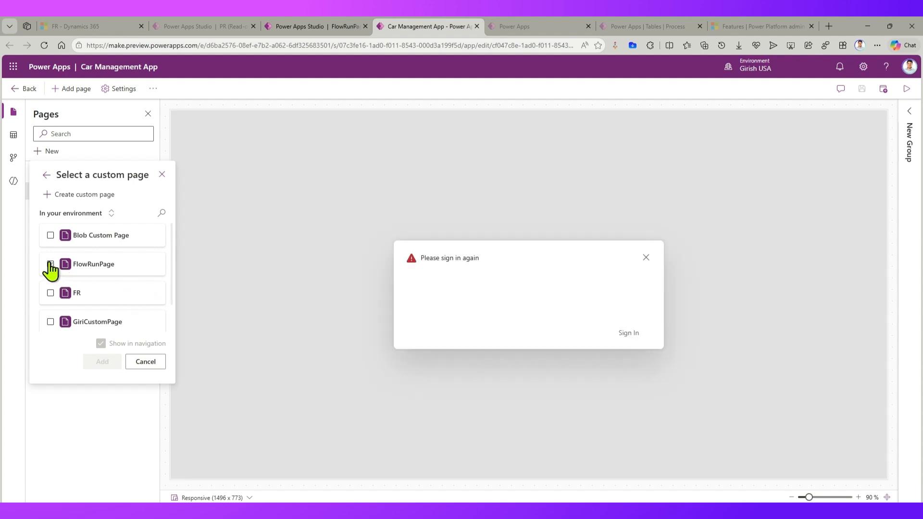
left_click(50, 264)
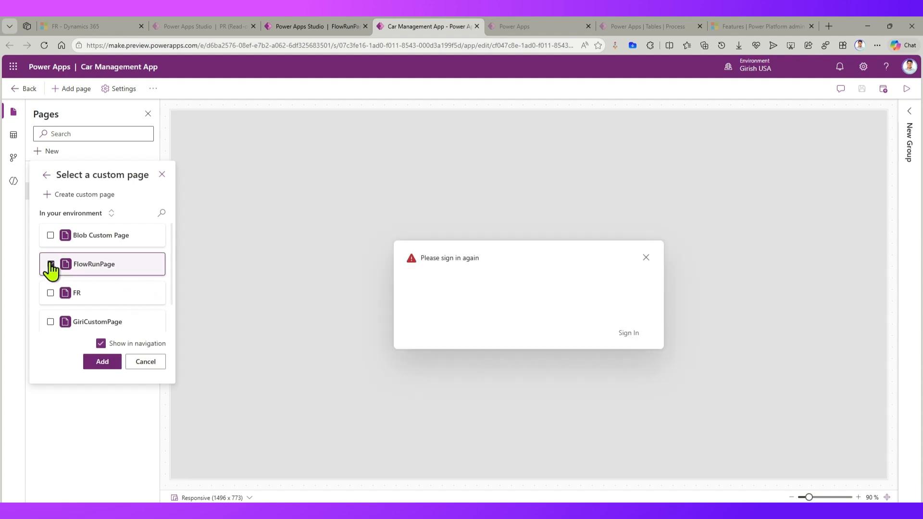
left_click(102, 361)
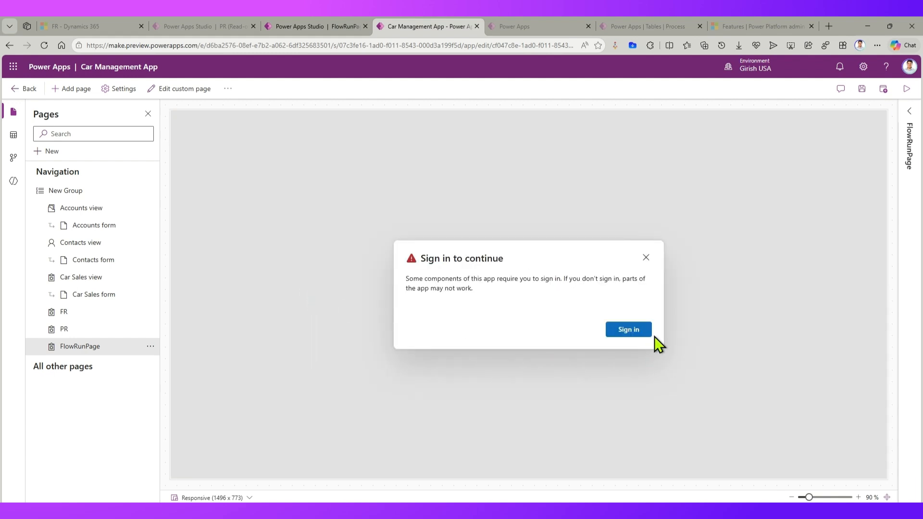
- Save and publish the Car Management App, dismissing the sign-in prompts over its preview
left_click(651, 264)
left_click(682, 265)
left_click(646, 258)
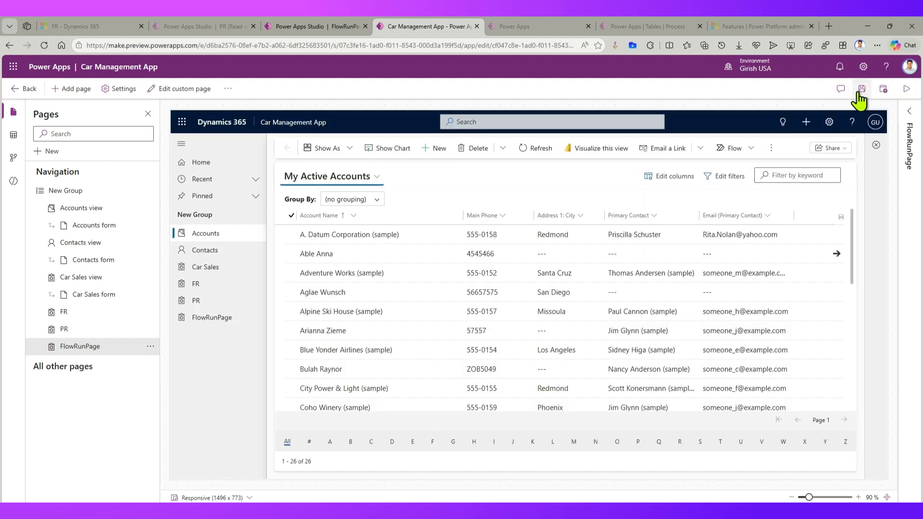
left_click(861, 88)
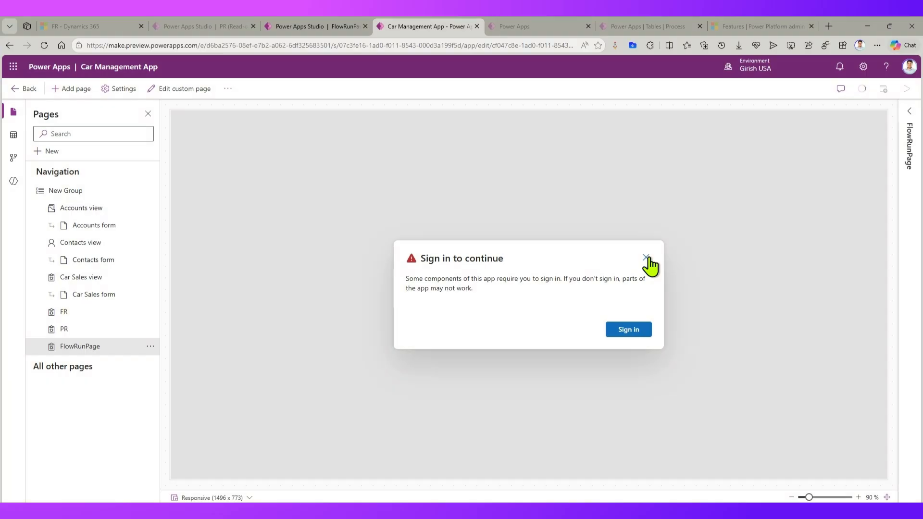
left_click(647, 258)
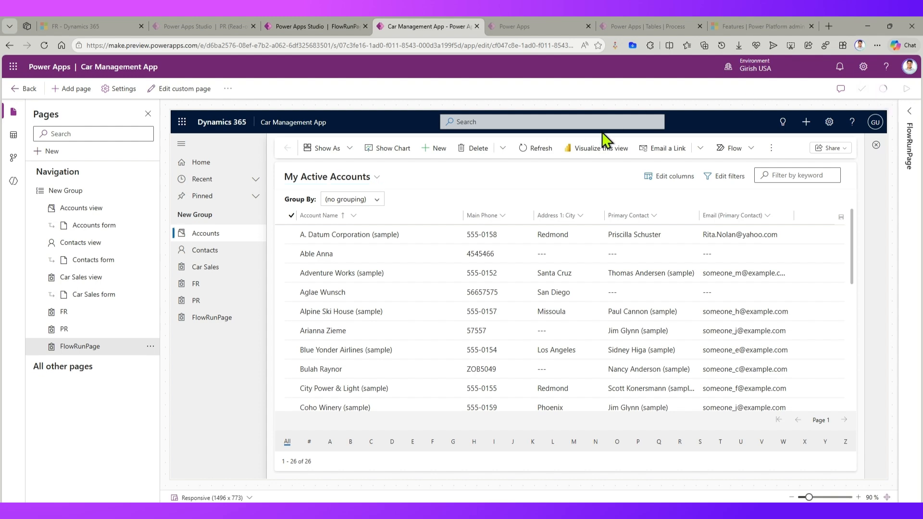
- Open FlowRunPage in the running Car Management App and review the flow run rows down to the end of the list
left_click(107, 24)
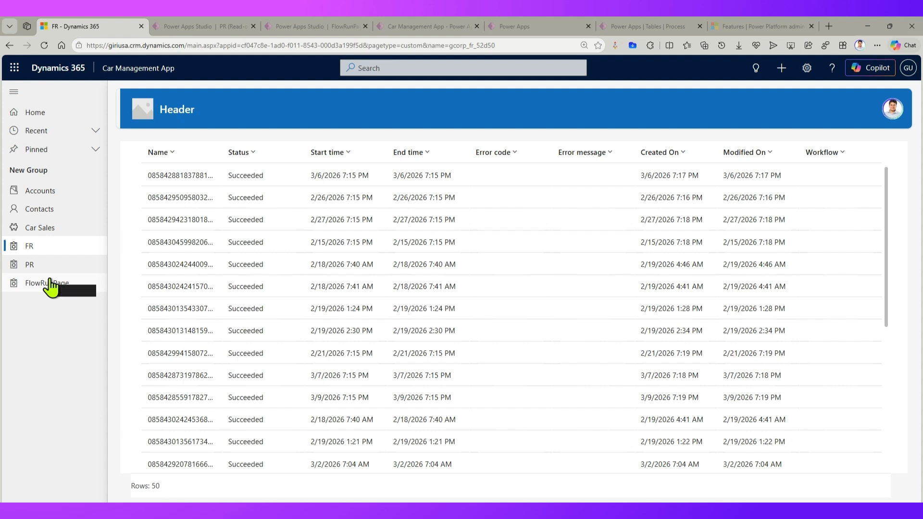
left_click(50, 283)
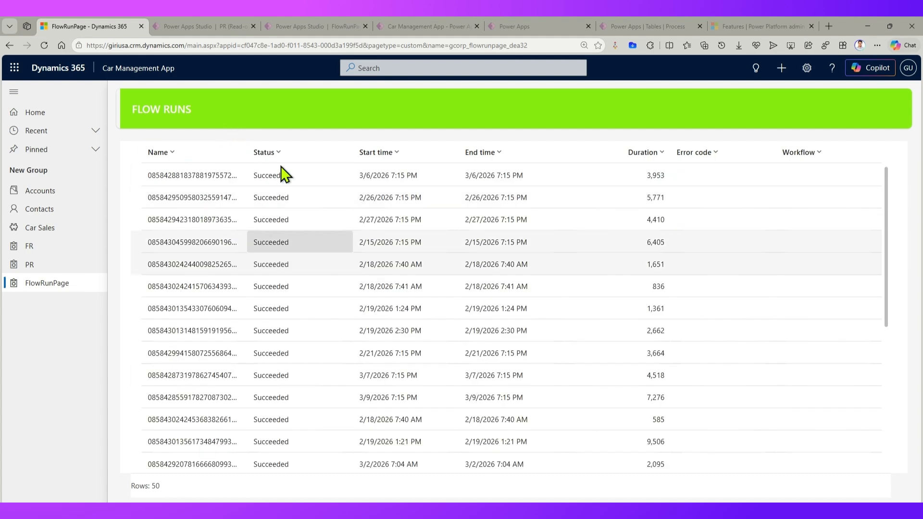
scroll(309, 255, "down", 15)
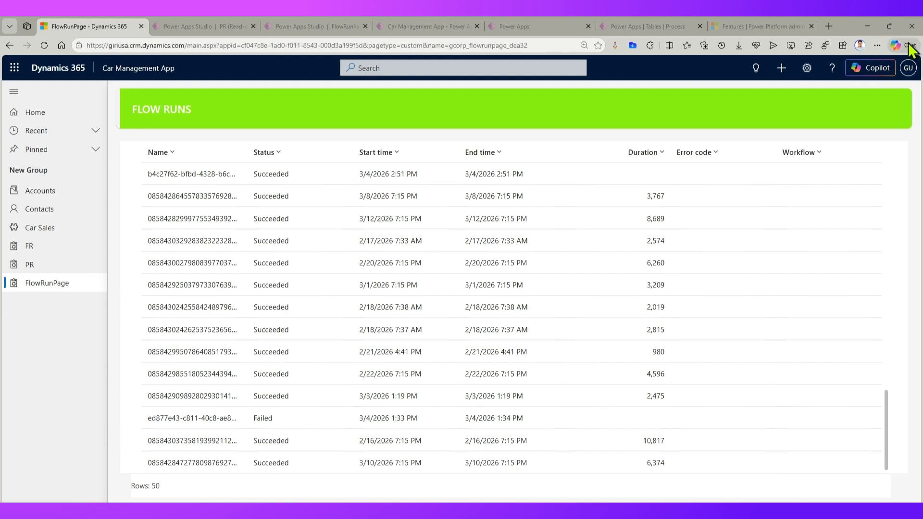
- Check how FlowRunPage adapts to a narrower browser window and a collapsed site navigation, then maximize the window again
left_click(890, 27)
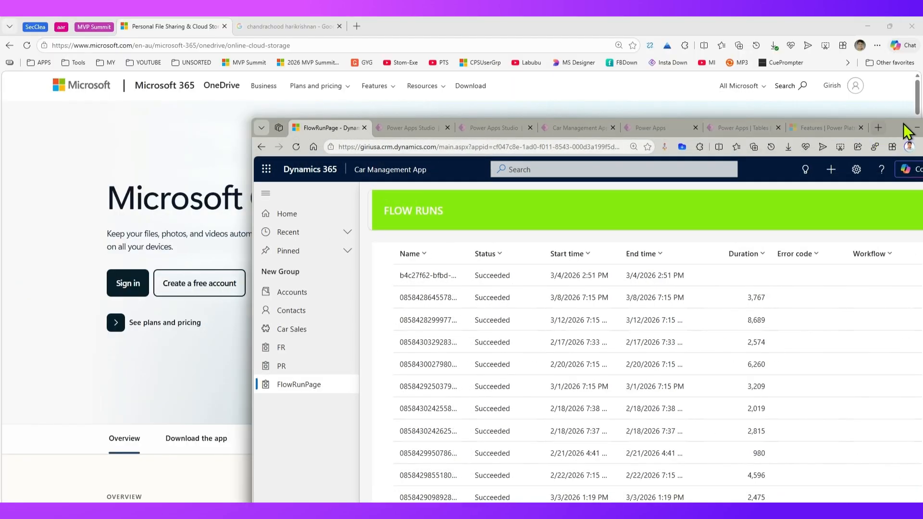
left_click_drag(905, 126, 625, 74)
left_click_drag(703, 145, 521, 146)
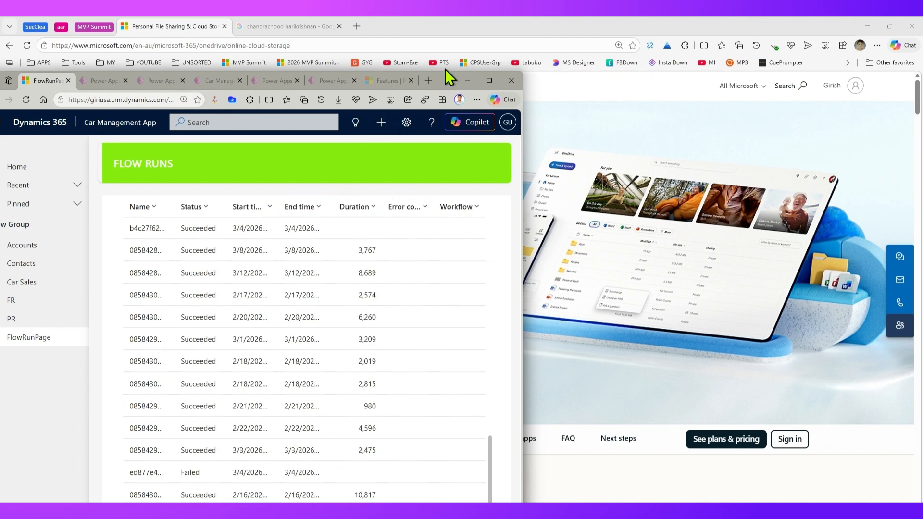
left_click_drag(447, 79, 582, 42)
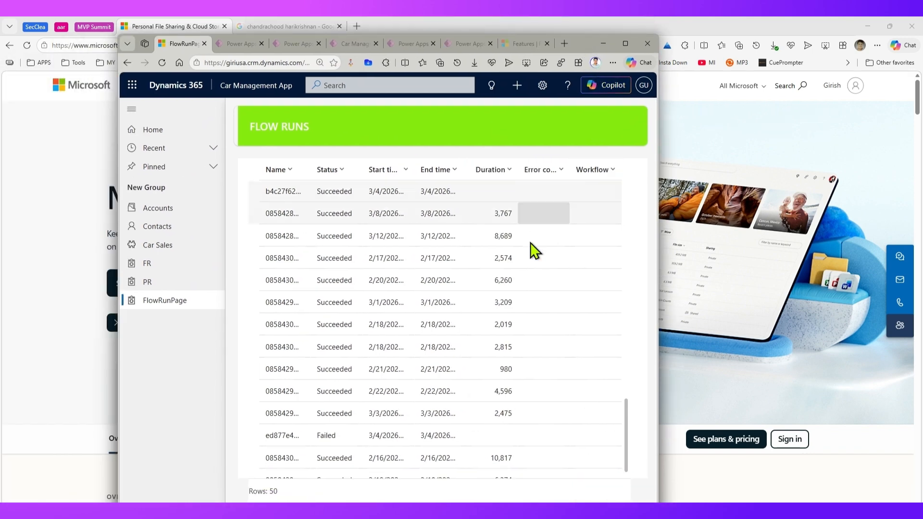
scroll(526, 337, "down", 1)
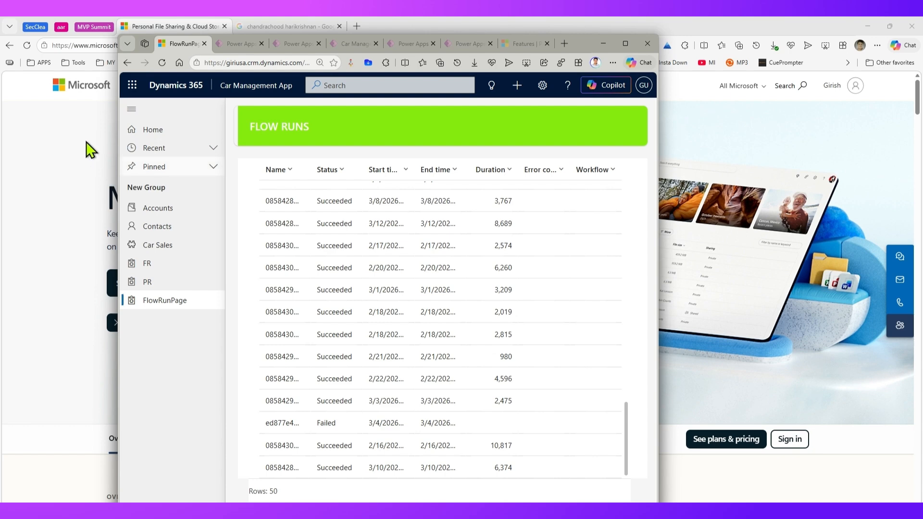
left_click(131, 111)
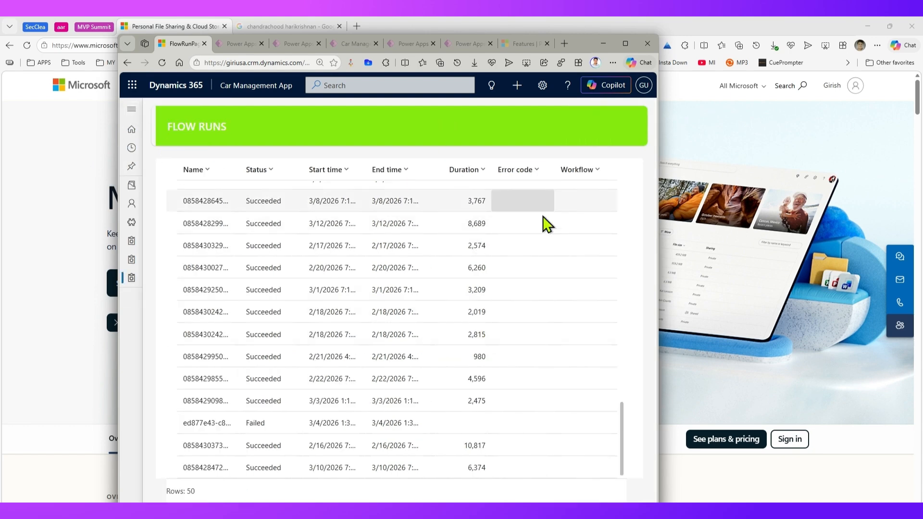
left_click(625, 44)
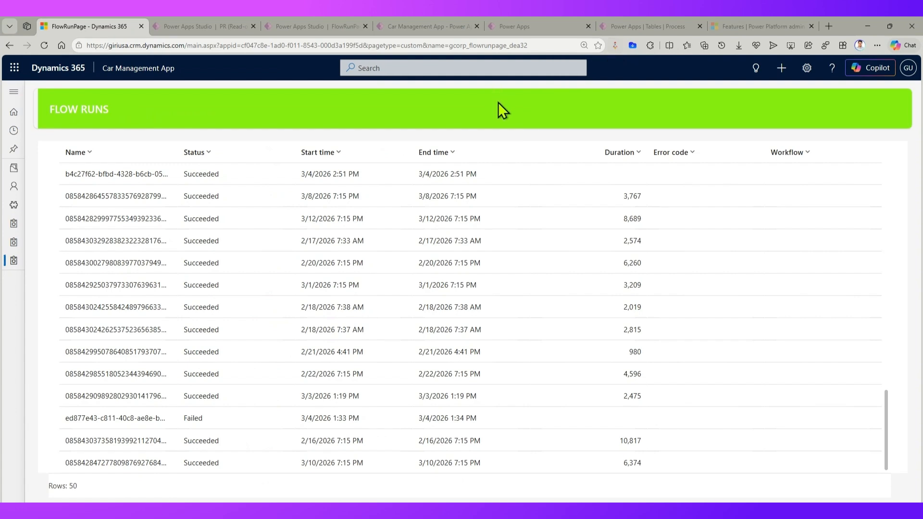